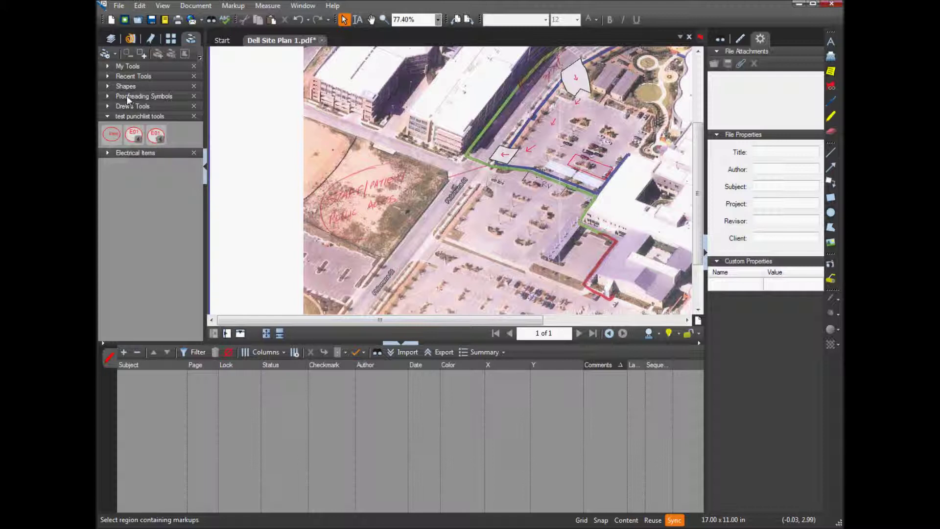
# Activate the Etest circle tool from the test punchlist tools set
pyautogui.click(111, 134)
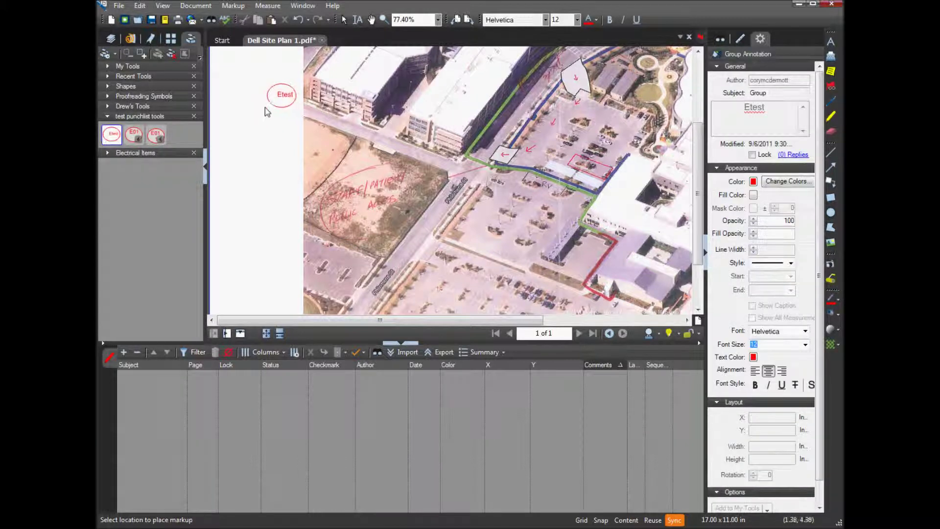
# Place an Etest circle and four E01 circles along the page's left margin
pyautogui.click(237, 104)
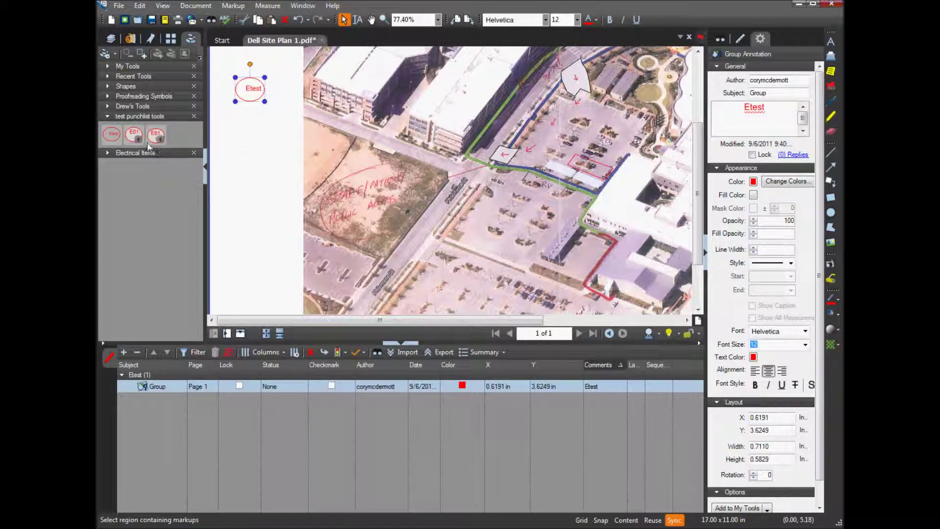
pyautogui.click(133, 136)
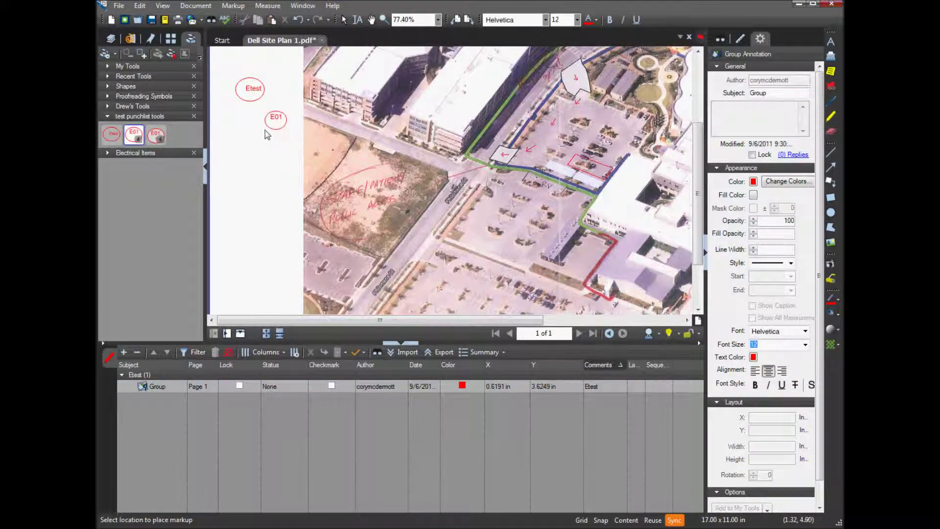
pyautogui.click(263, 135)
pyautogui.click(231, 163)
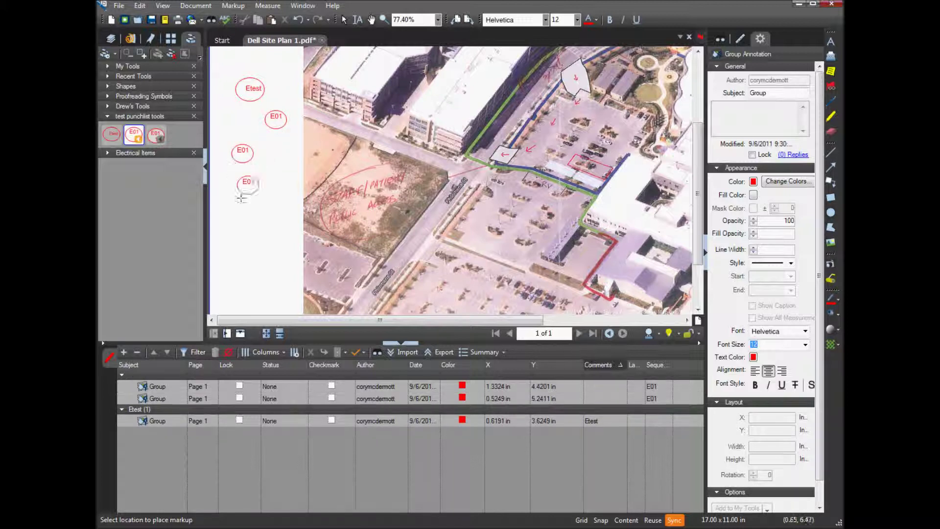
pyautogui.click(269, 209)
pyautogui.click(226, 215)
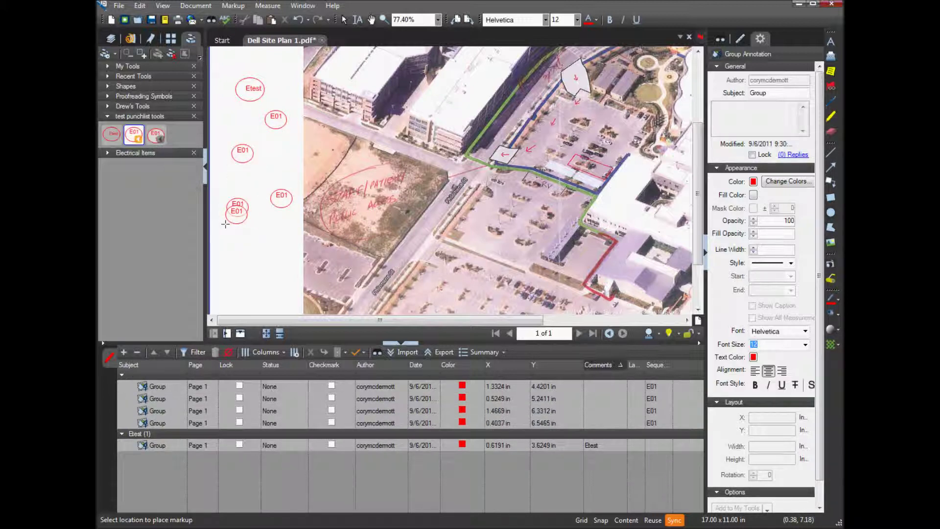
# Move one E01 circle onto the building near the top, at X 5.3025, Y 3.9222
pyautogui.press('Escape')
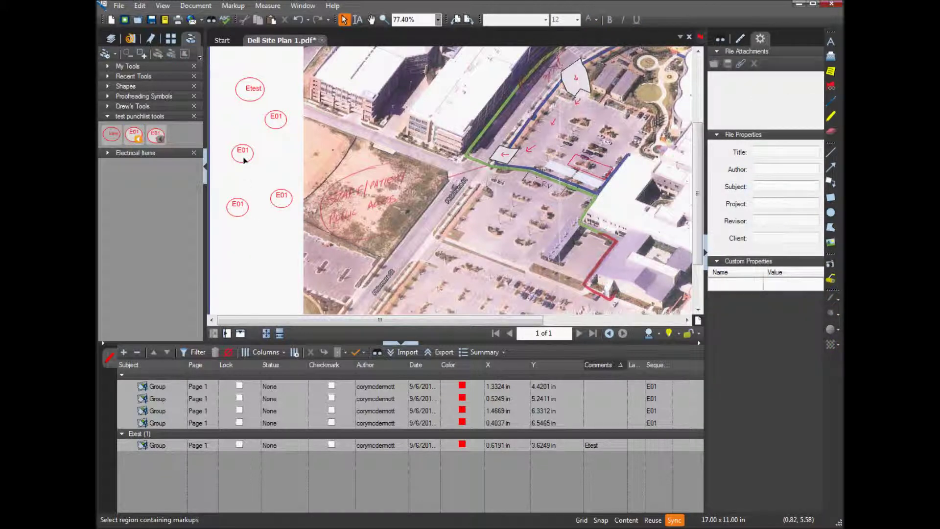
pyautogui.moveTo(244, 159); pyautogui.dragTo(441, 106)
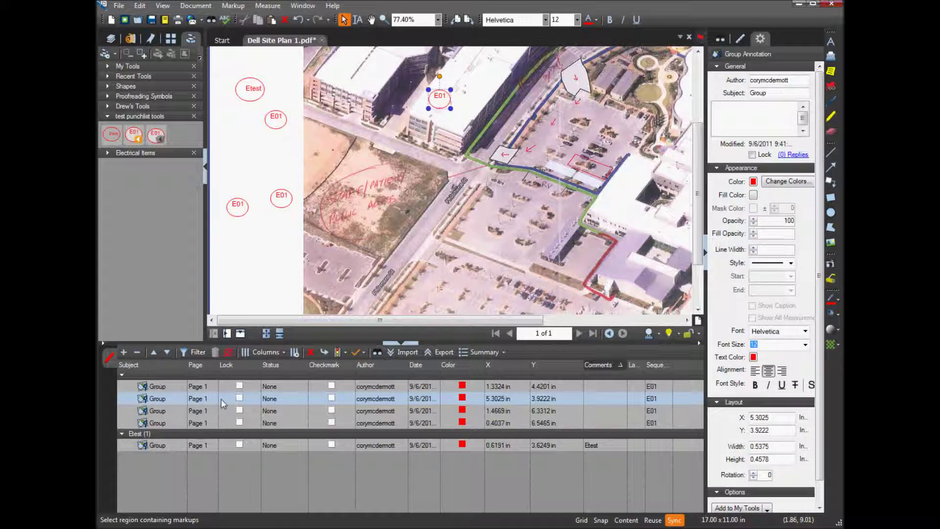
pyautogui.click(401, 343)
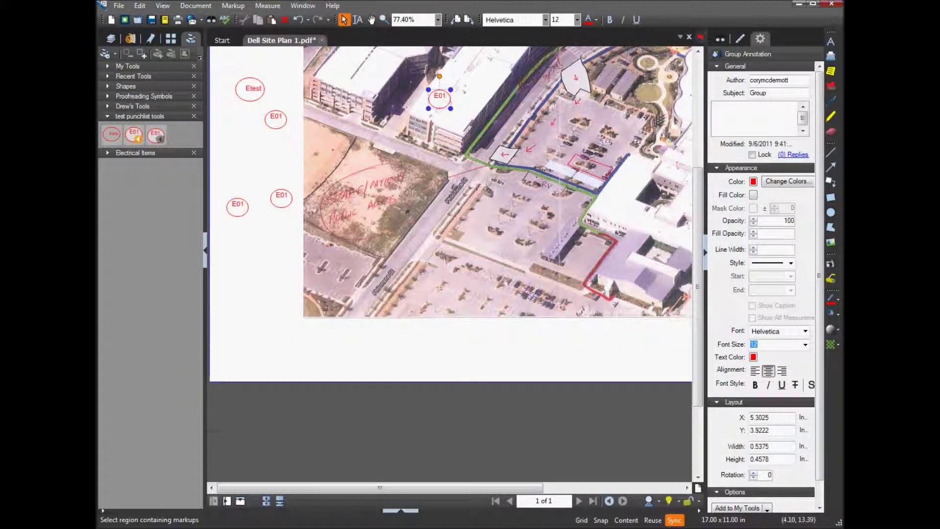
pyautogui.click(400, 510)
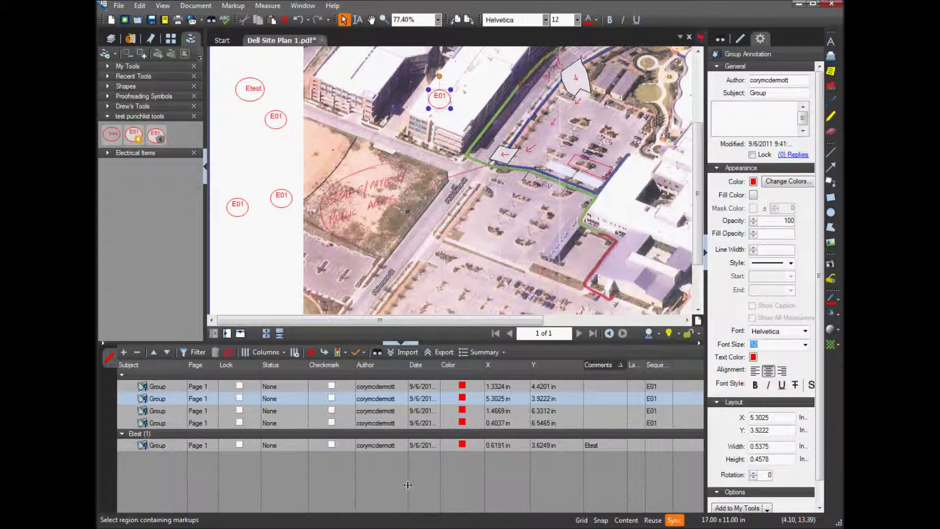
pyautogui.click(261, 412)
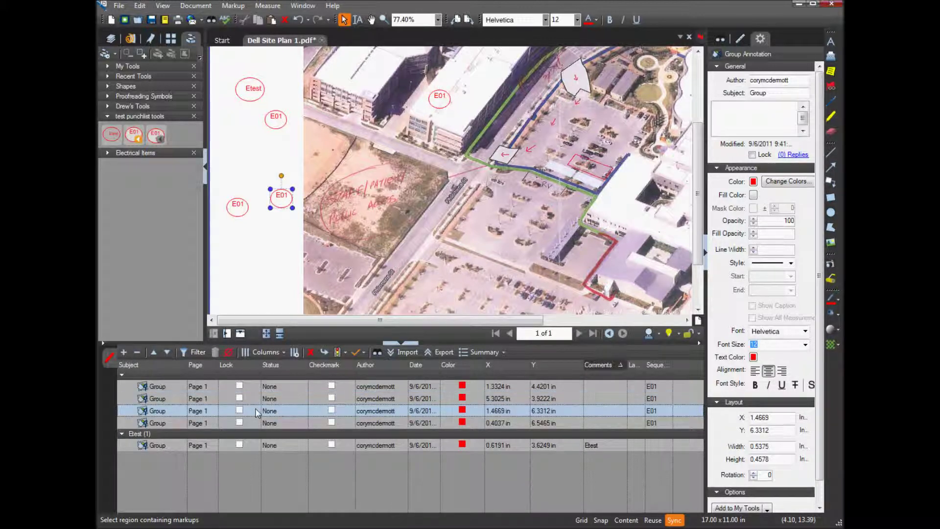
pyautogui.click(277, 423)
pyautogui.click(281, 387)
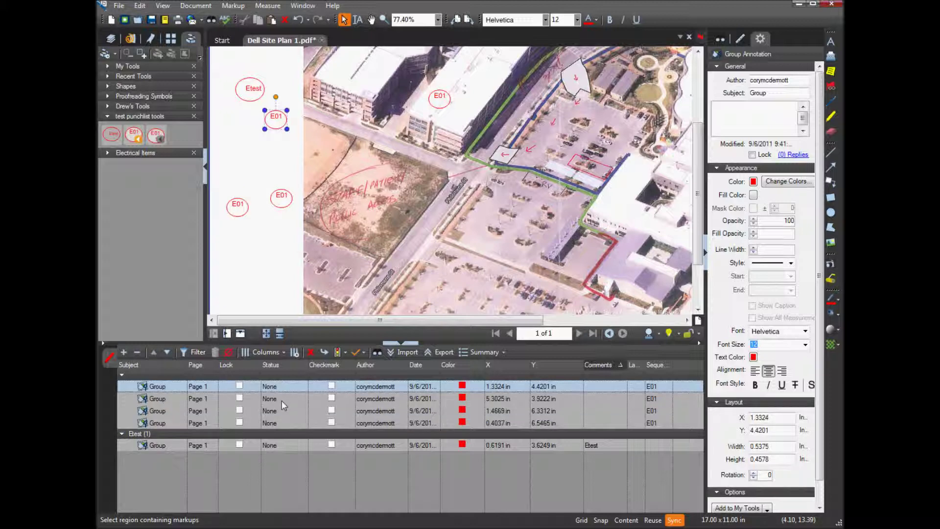
pyautogui.click(283, 409)
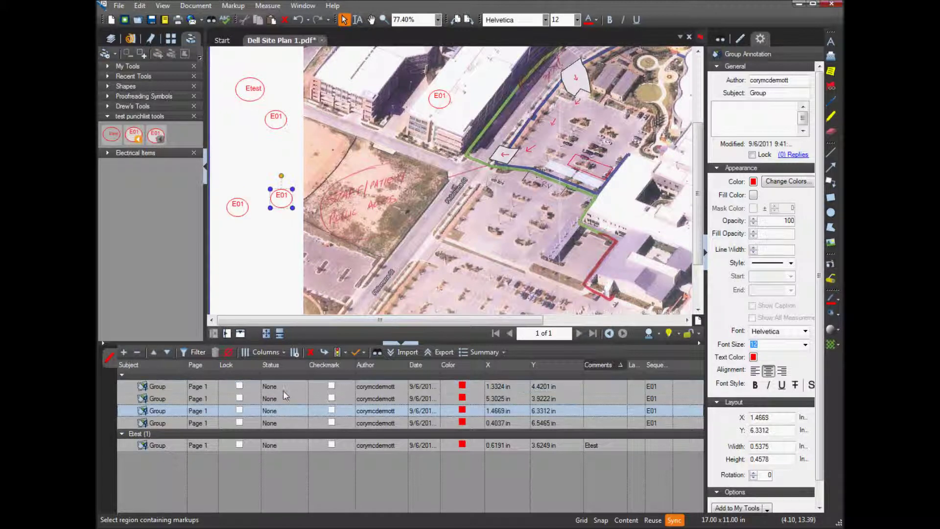
# Tick the Checkmark box for the E01 below Etest and the E01 on the building
pyautogui.click(276, 122)
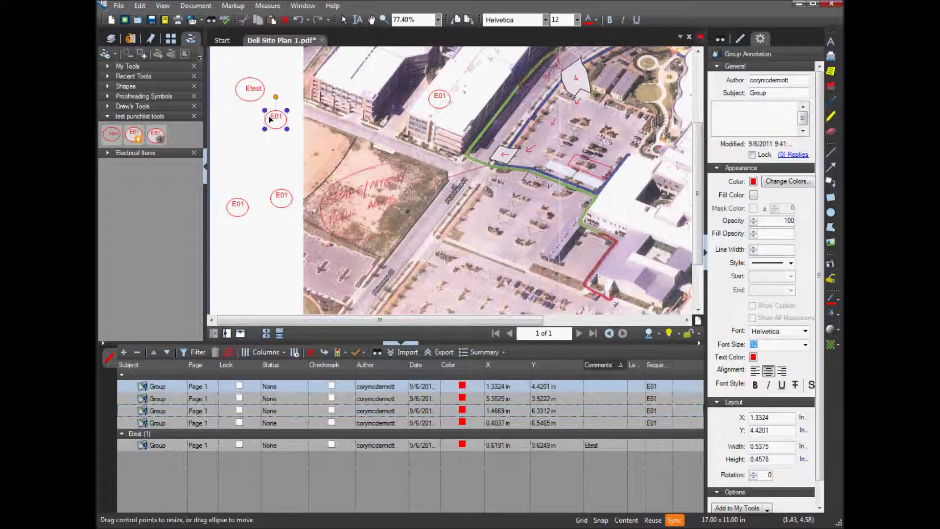
pyautogui.click(331, 387)
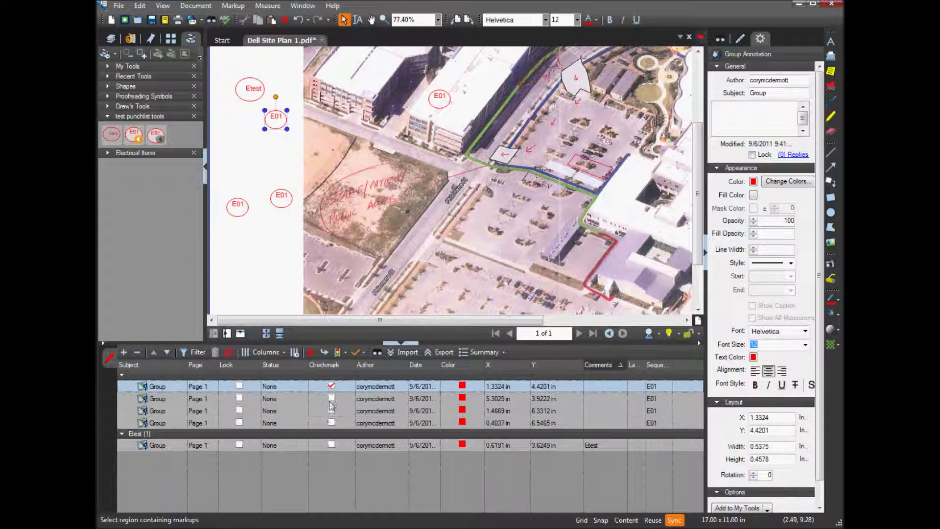
pyautogui.click(327, 410)
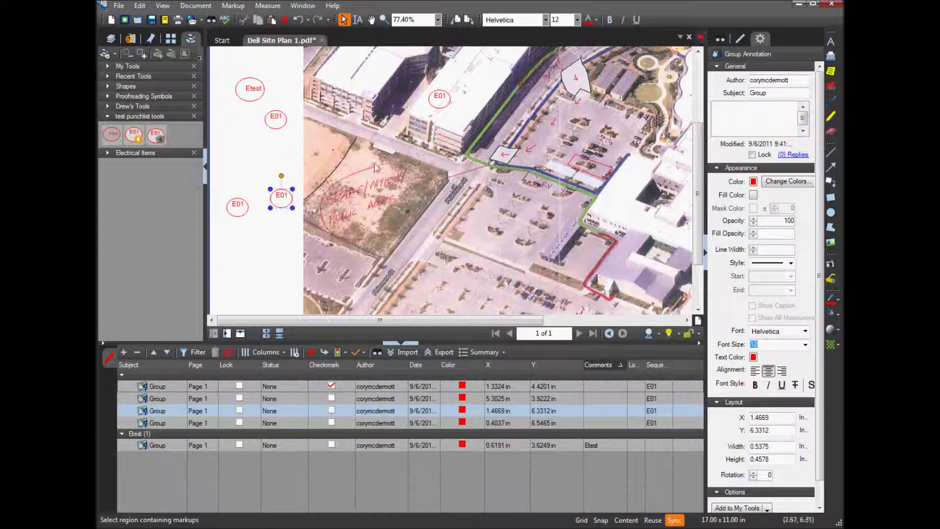
pyautogui.click(432, 103)
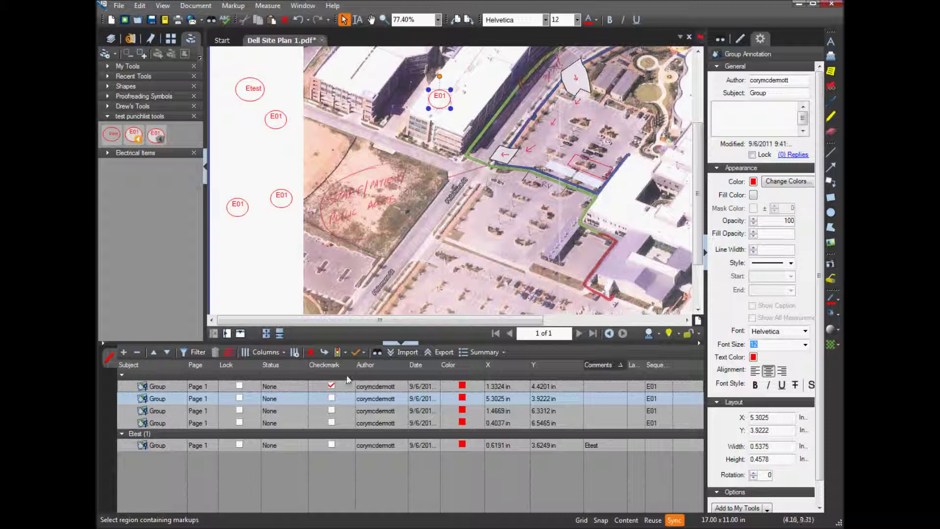
pyautogui.click(332, 398)
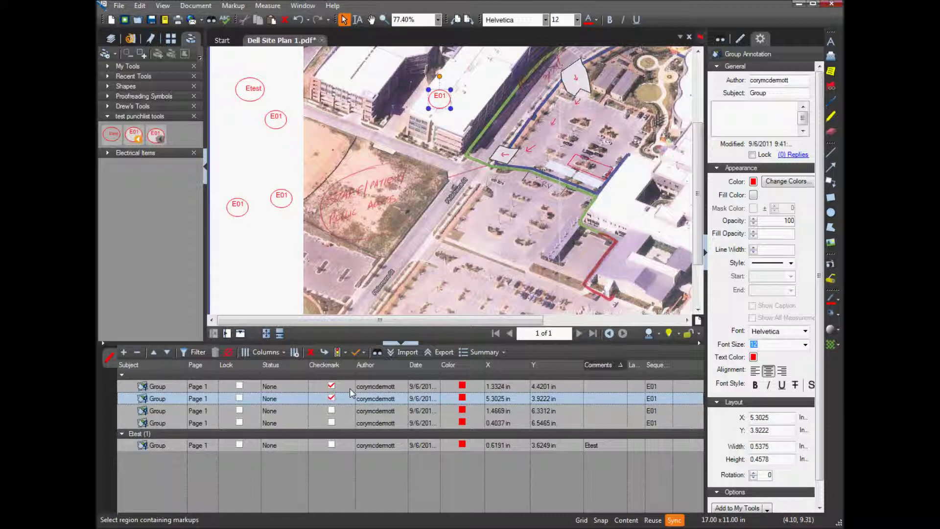
# Recolour both checked E01 circles dark green
pyautogui.keyDown('ctrl'); pyautogui.click(351, 388); pyautogui.keyUp('ctrl')
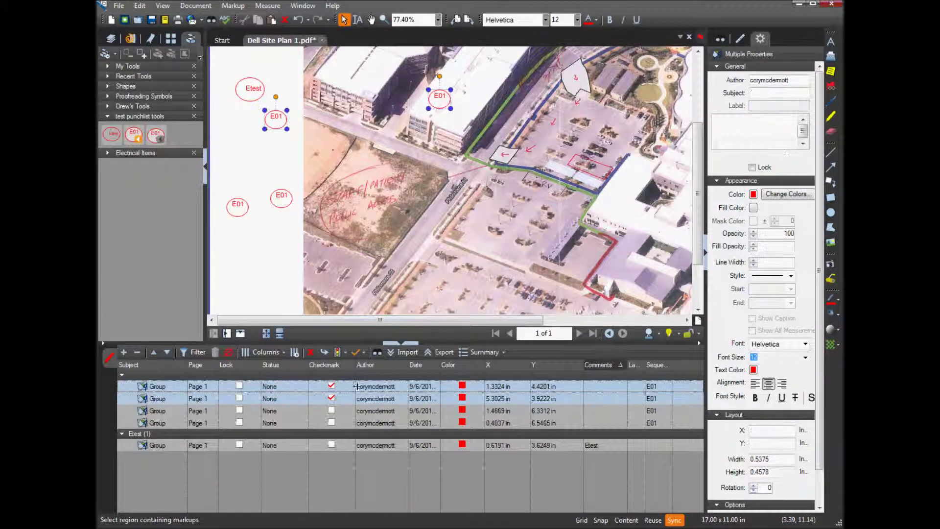
pyautogui.click(767, 196)
pyautogui.click(445, 218)
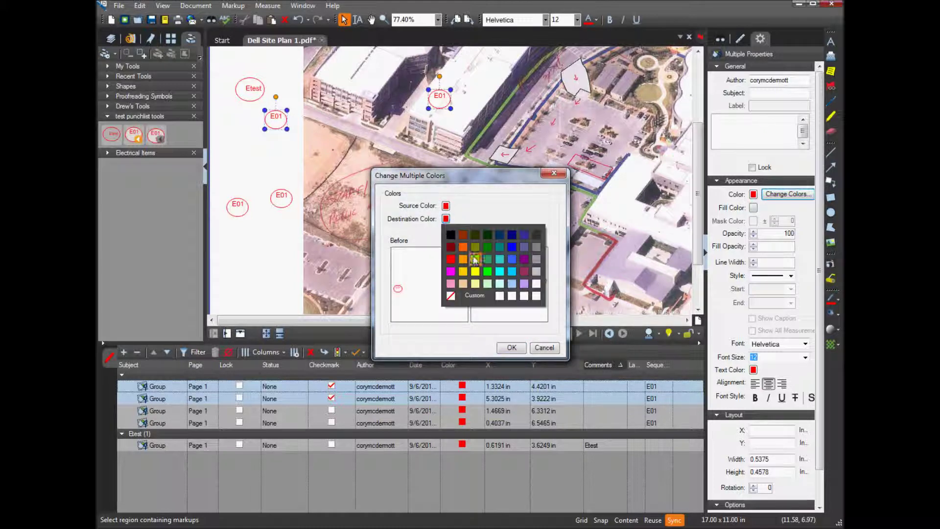
pyautogui.click(488, 235)
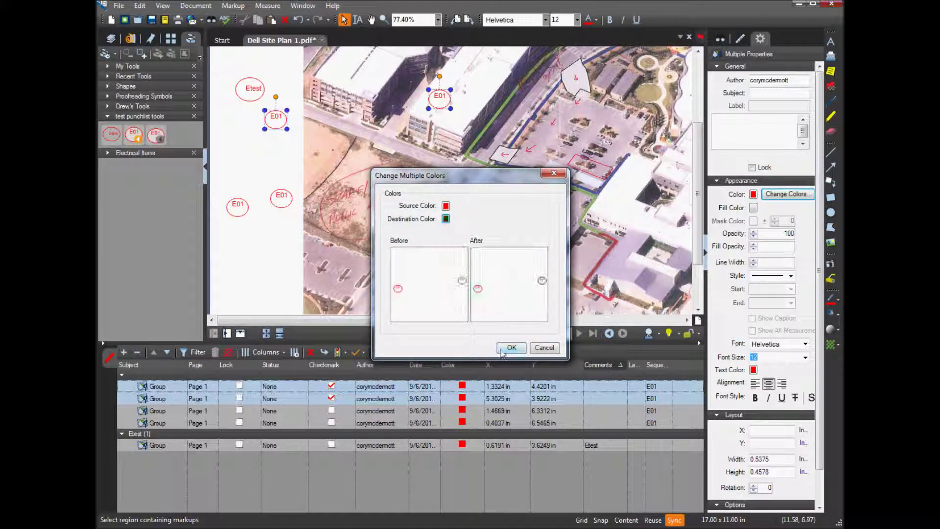
pyautogui.click(511, 347)
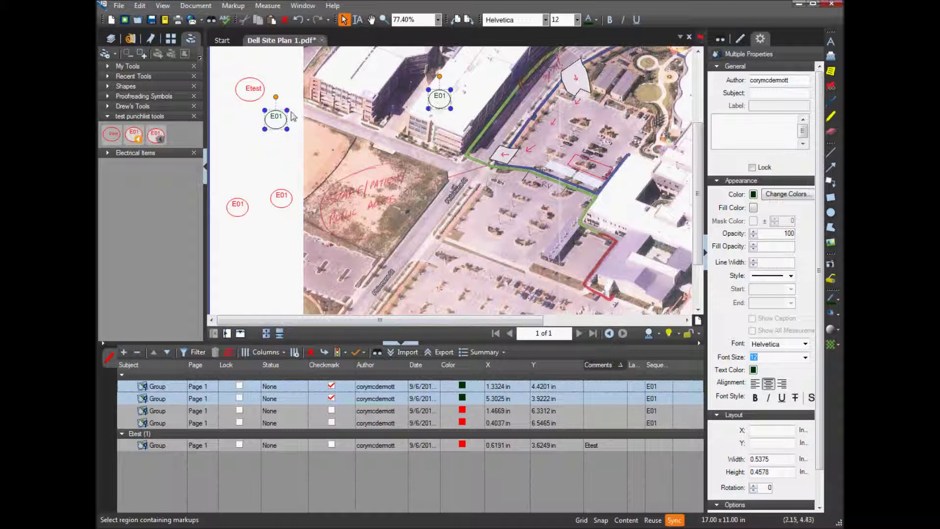
pyautogui.click(270, 144)
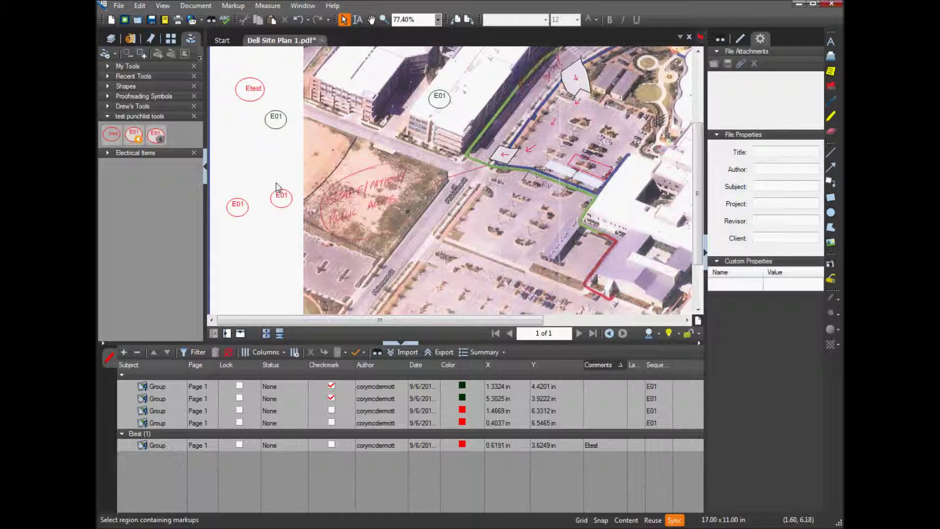
# Change the Etest circle's text to Etest2
pyautogui.click(138, 137)
pyautogui.click(252, 93)
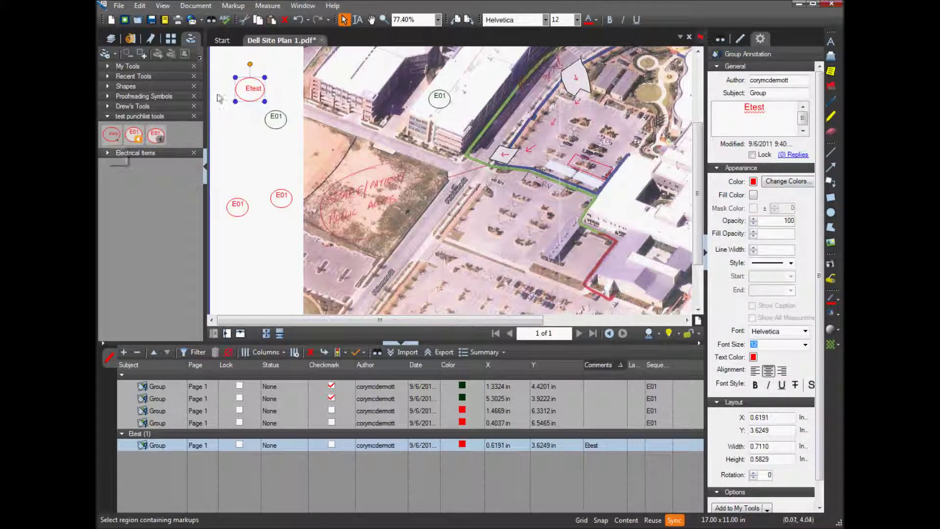
pyautogui.doubleClick(249, 98)
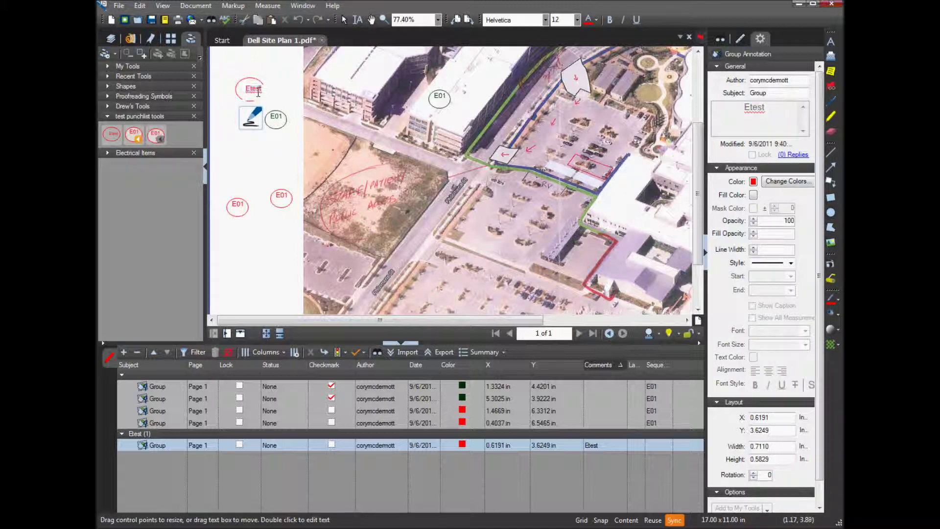
pyautogui.write('2')
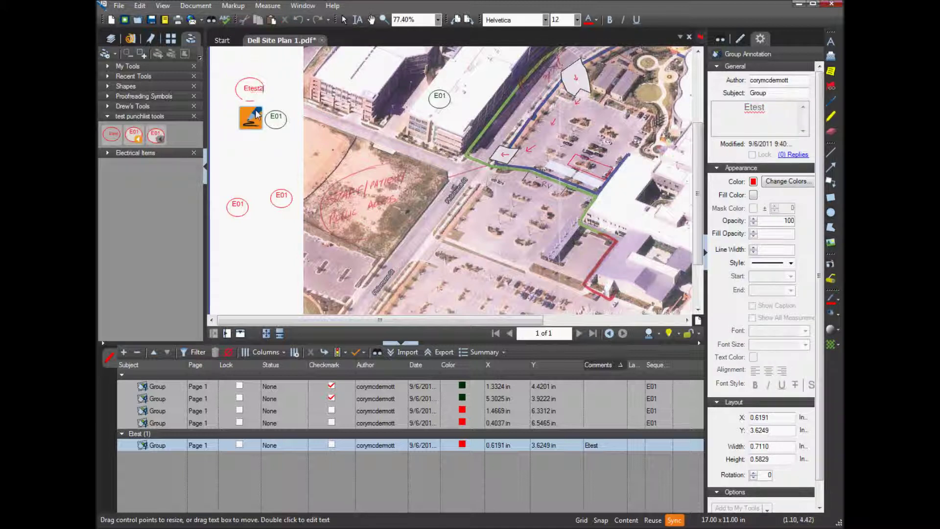
pyautogui.click(251, 185)
# Add Etest2 to the test punchlist tools set and place a second Etest2 below it
pyautogui.click(245, 95)
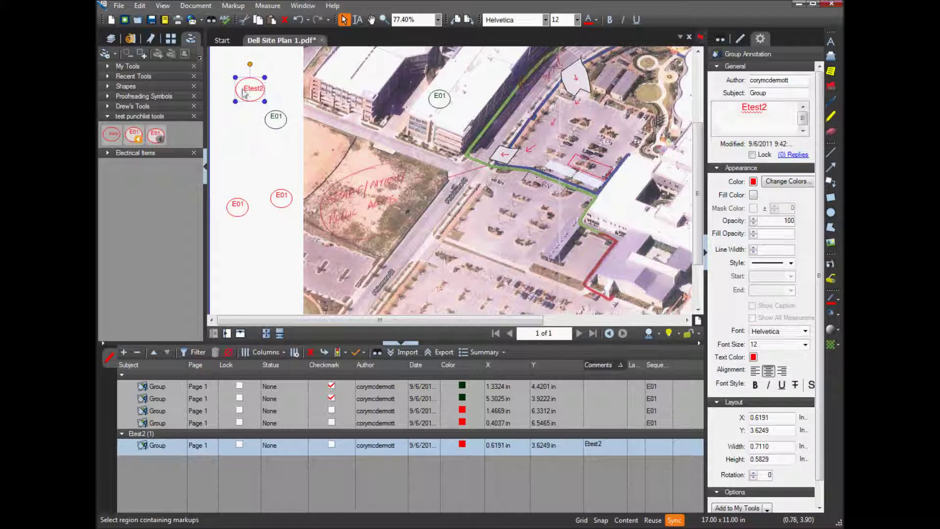
pyautogui.rightClick(252, 89)
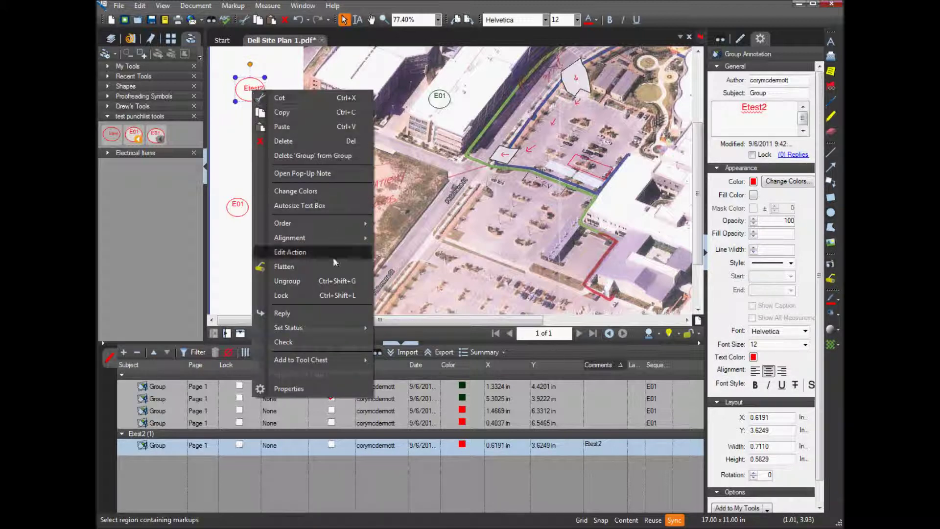
pyautogui.moveTo(309, 360)
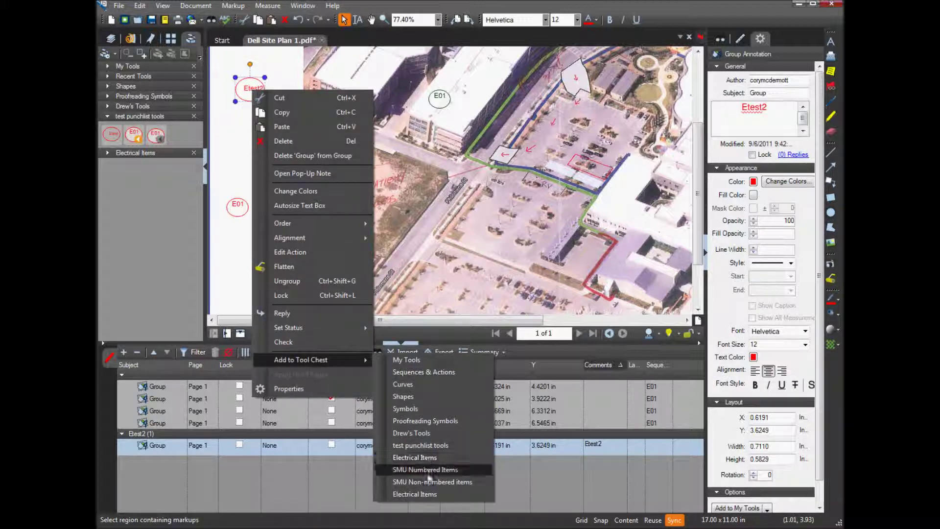
pyautogui.click(424, 446)
pyautogui.click(179, 134)
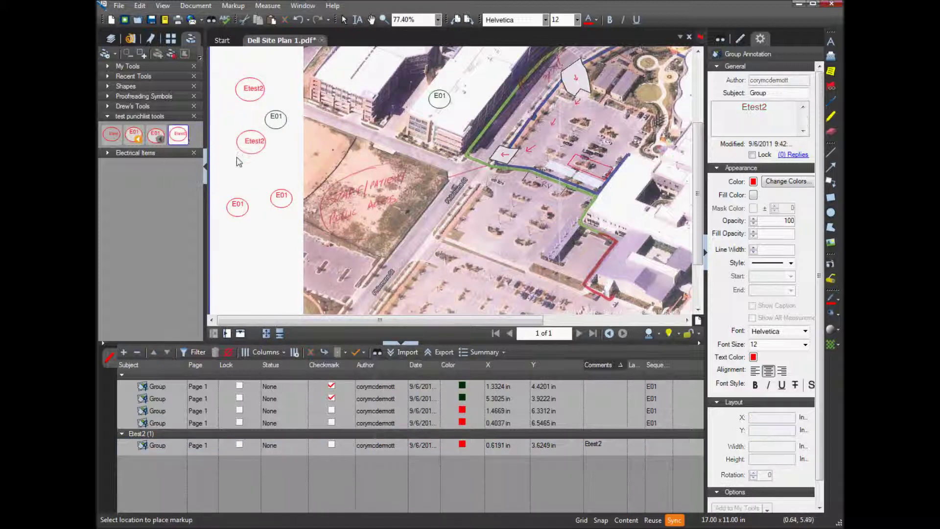
pyautogui.click(250, 144)
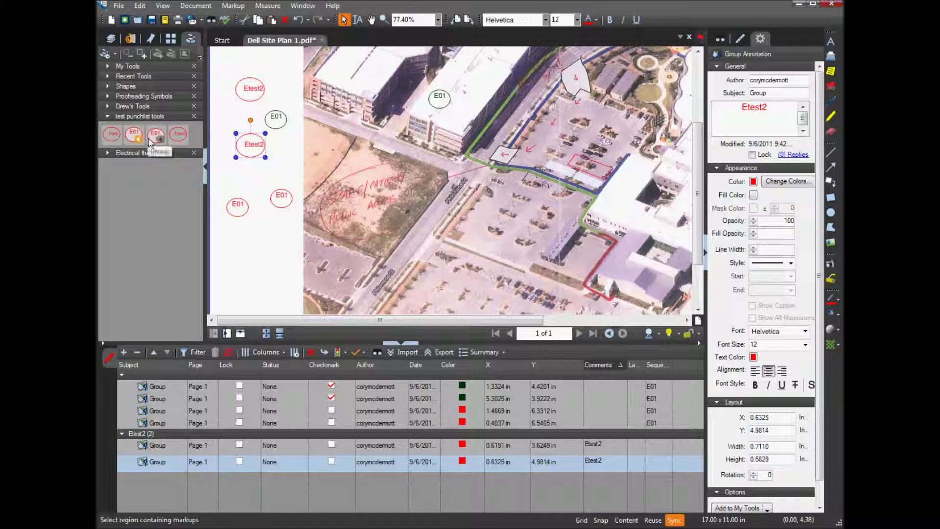
# Arm the numbered E01 circle tool from the test punchlist tools set
pyautogui.click(151, 141)
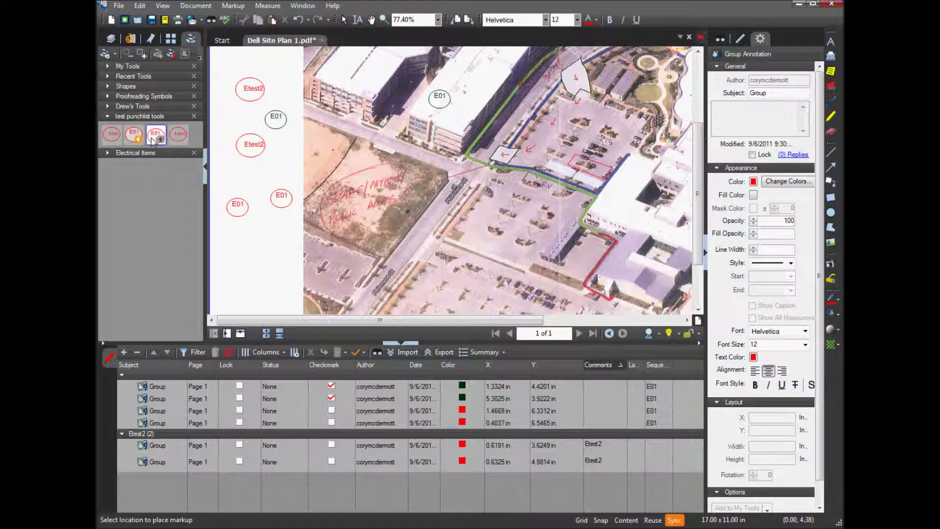
# Place numbered circles E01.1, E01.2, E01.3 and E01.4 down the plan's left margin
pyautogui.rightClick(153, 141)
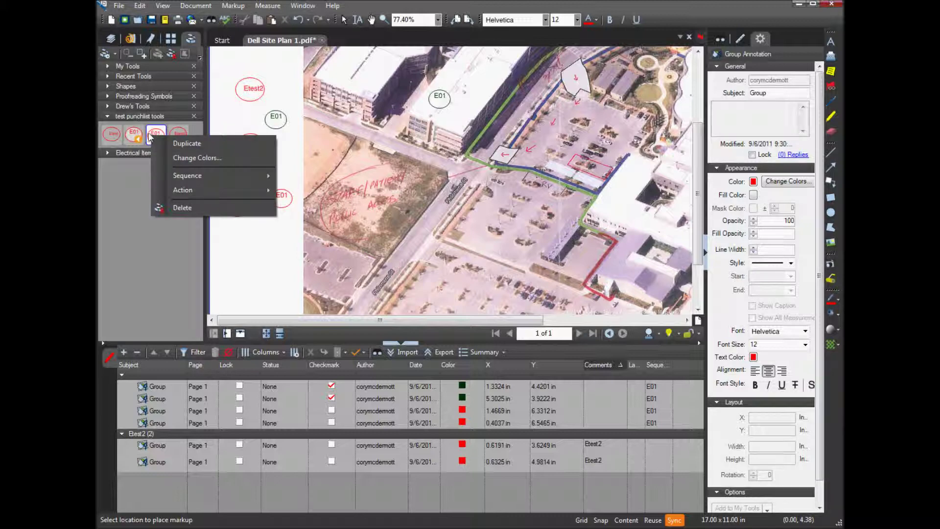
pyautogui.press('Escape')
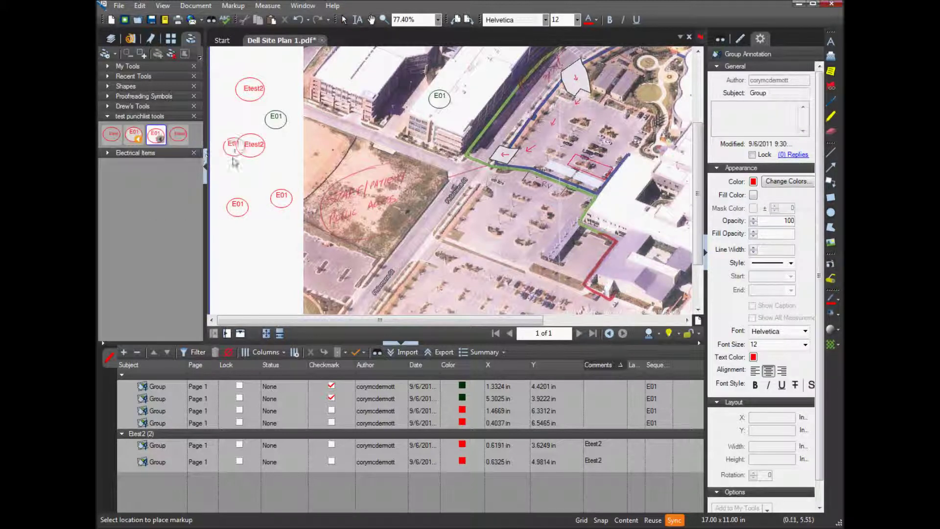
pyautogui.click(281, 151)
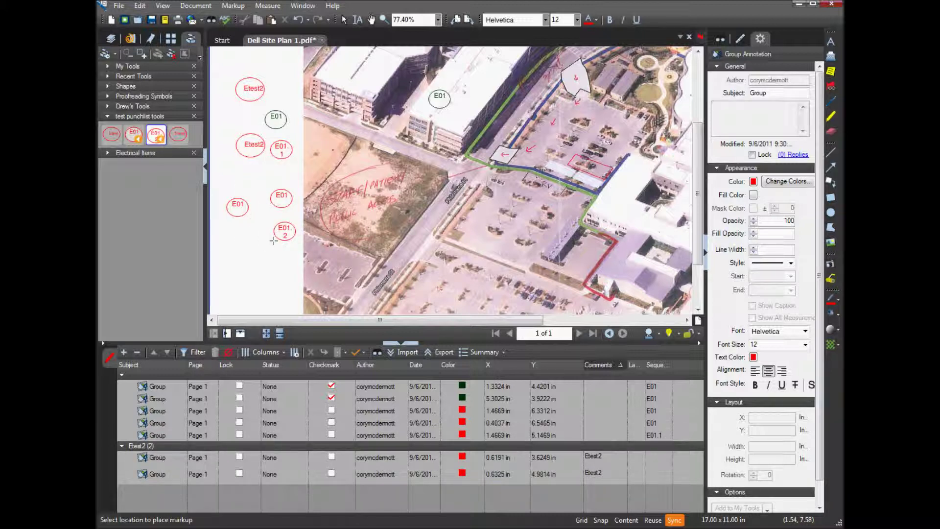
pyautogui.click(274, 239)
pyautogui.click(235, 267)
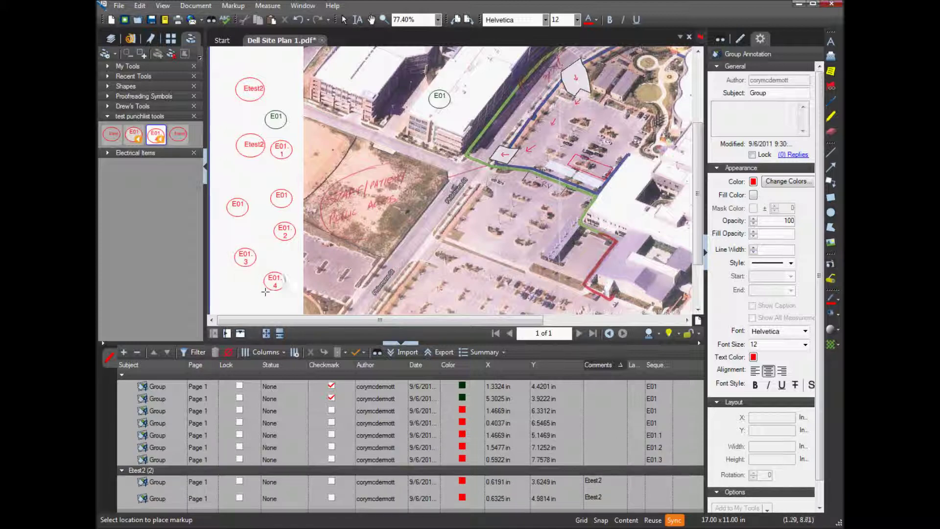
pyautogui.click(265, 292)
pyautogui.rightClick(229, 201)
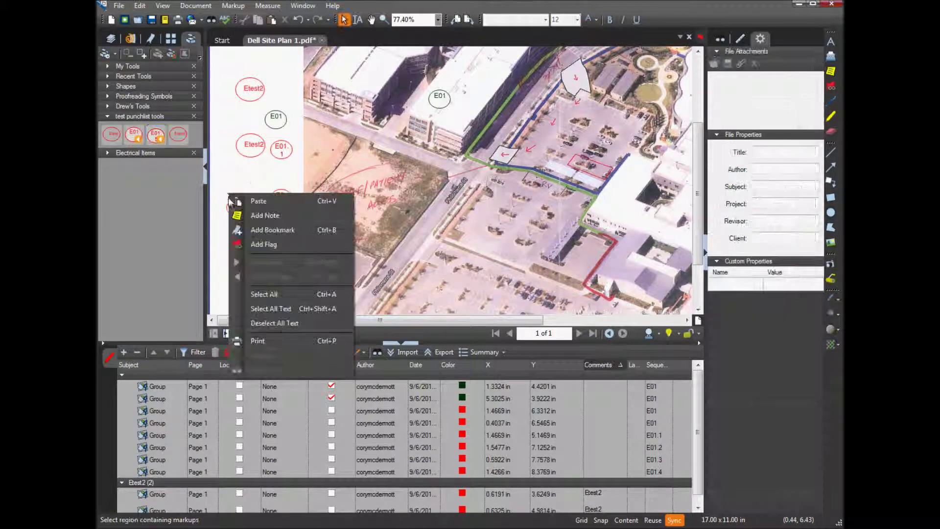
# Keep the E01 tool's sequence at prefix E01., start 1, per-document reset, and rebuild existing sequences
pyautogui.click(192, 218)
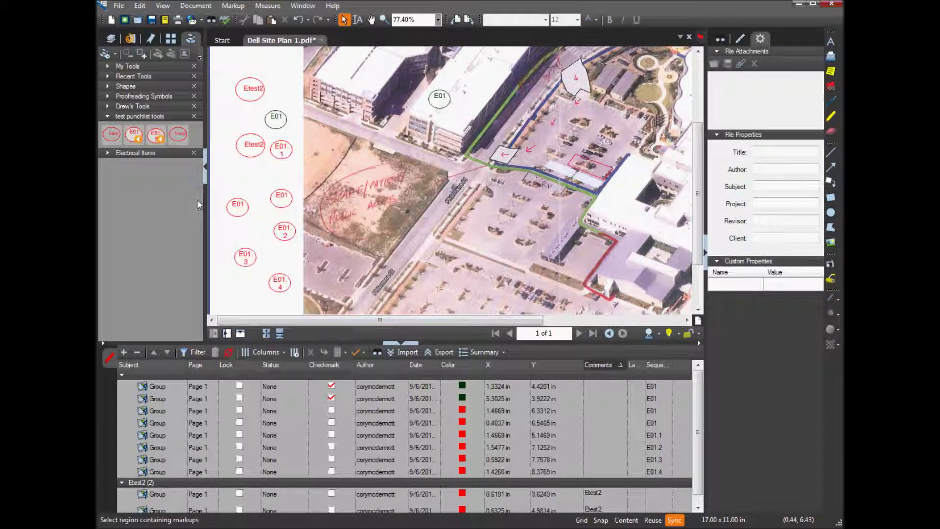
pyautogui.rightClick(155, 138)
pyautogui.moveTo(192, 195)
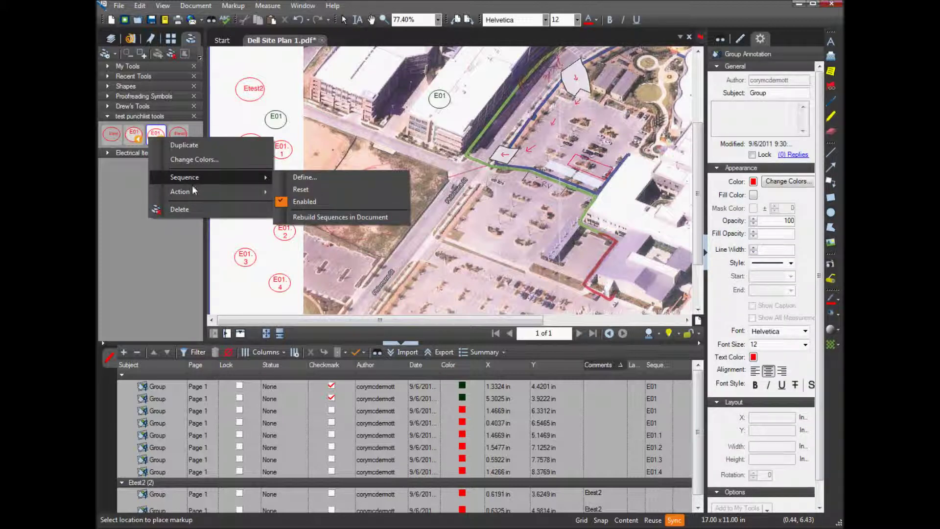
pyautogui.click(317, 178)
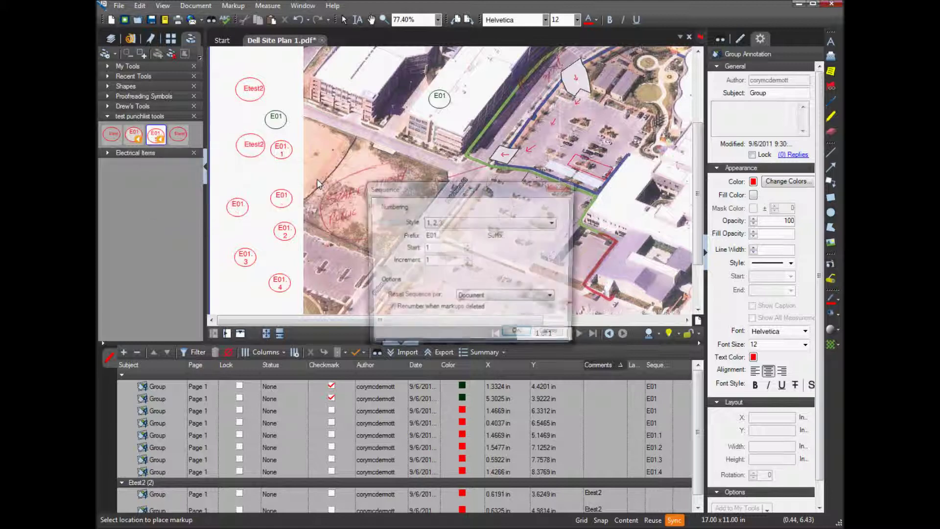
pyautogui.doubleClick(445, 235)
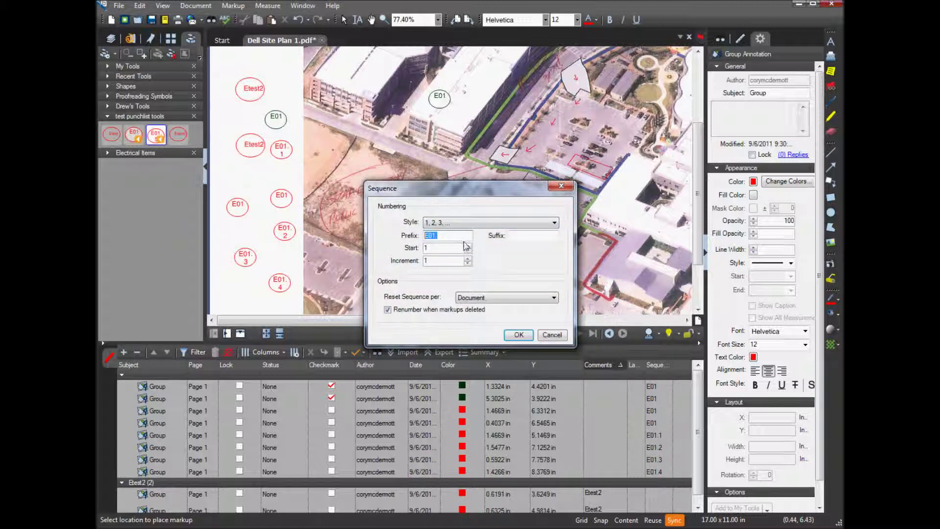
pyautogui.doubleClick(425, 247)
pyautogui.click(476, 298)
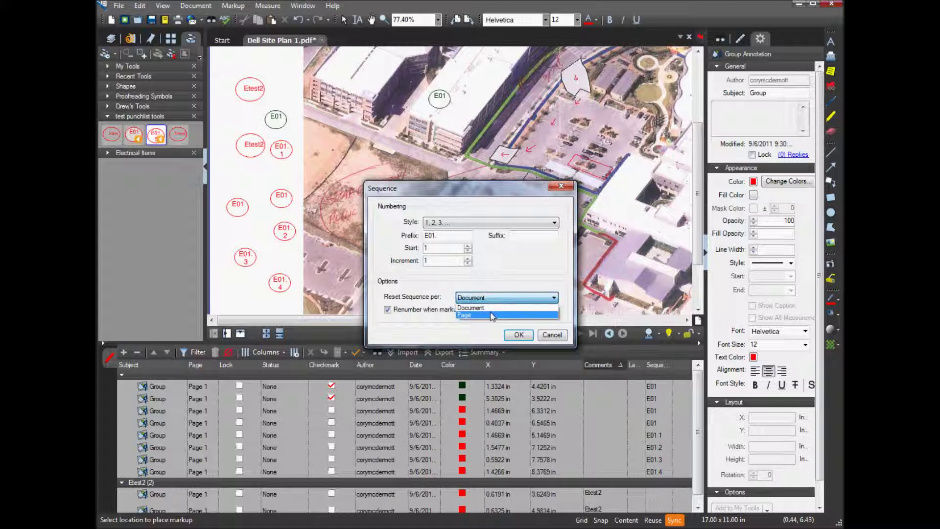
pyautogui.click(435, 295)
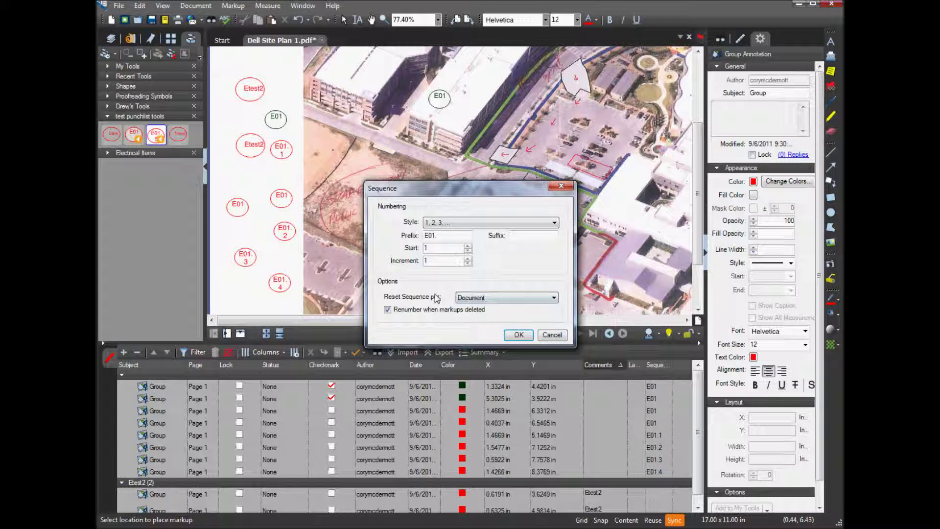
pyautogui.click(520, 335)
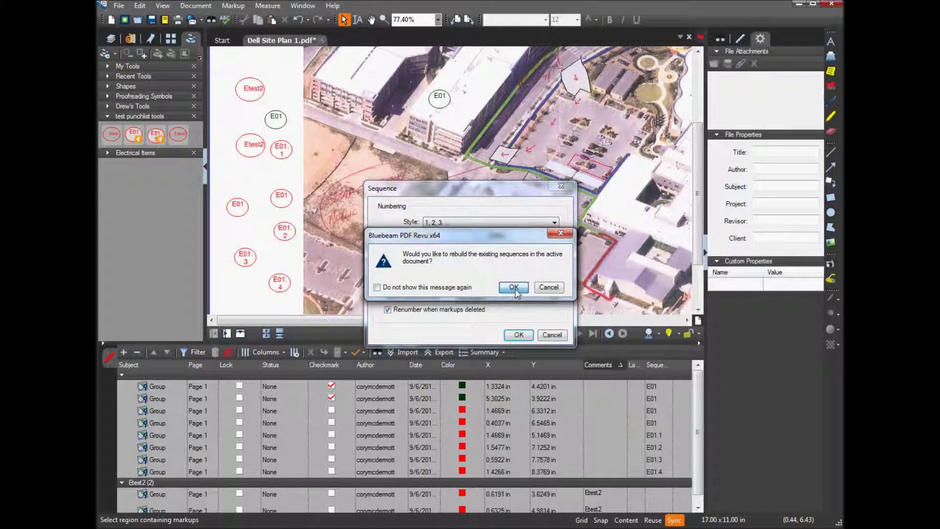
pyautogui.click(526, 289)
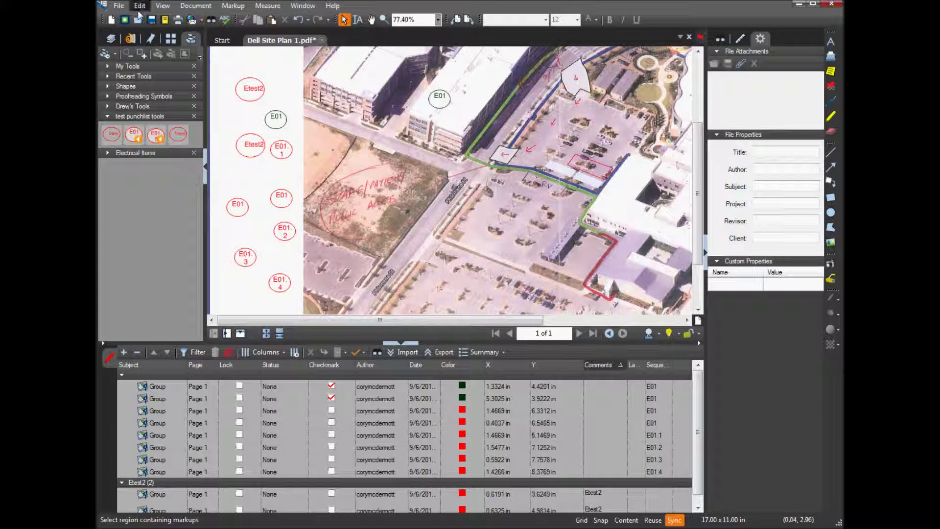
# Export test punchlist tools to the Desktop as test punchlist tools export demo.btx, overwriting it
pyautogui.click(115, 55)
pyautogui.click(131, 79)
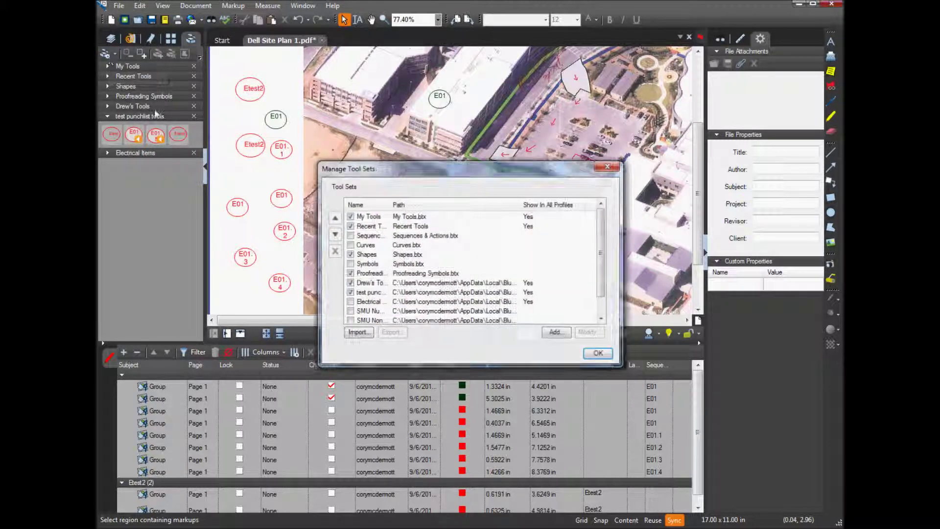
pyautogui.click(366, 293)
pyautogui.click(390, 332)
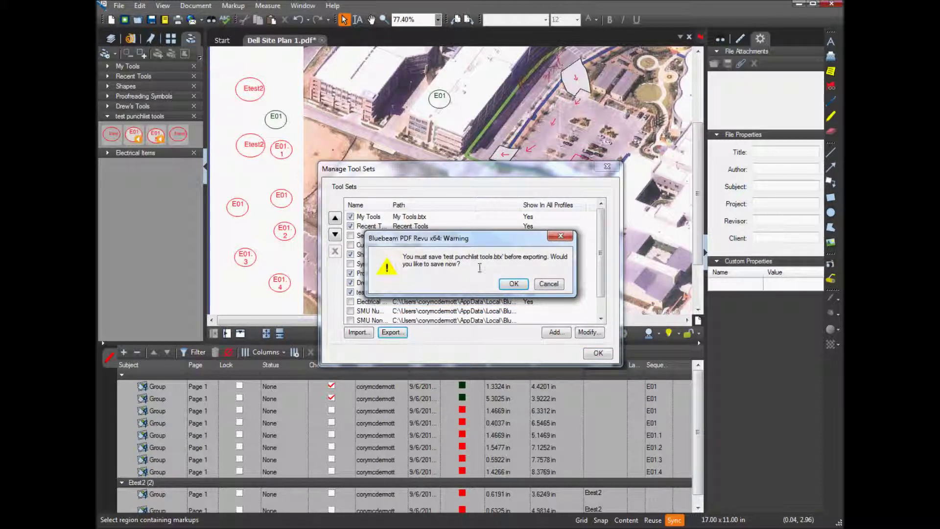
pyautogui.click(512, 284)
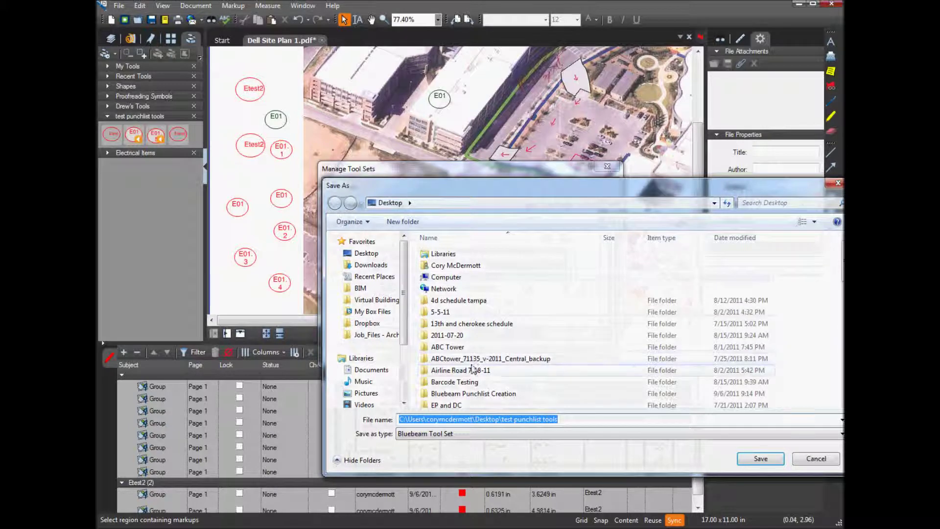
pyautogui.click(479, 382)
pyautogui.scroll(-5, 483, 382)
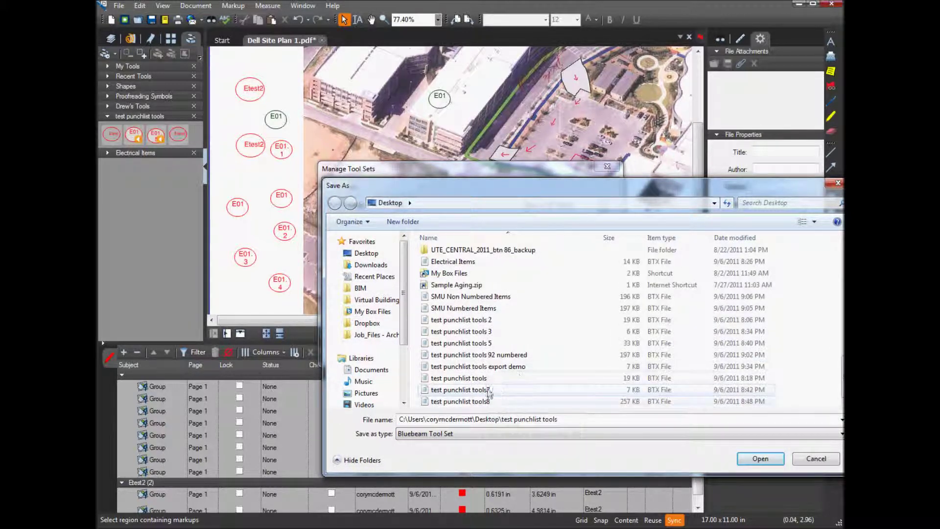
pyautogui.click(465, 368)
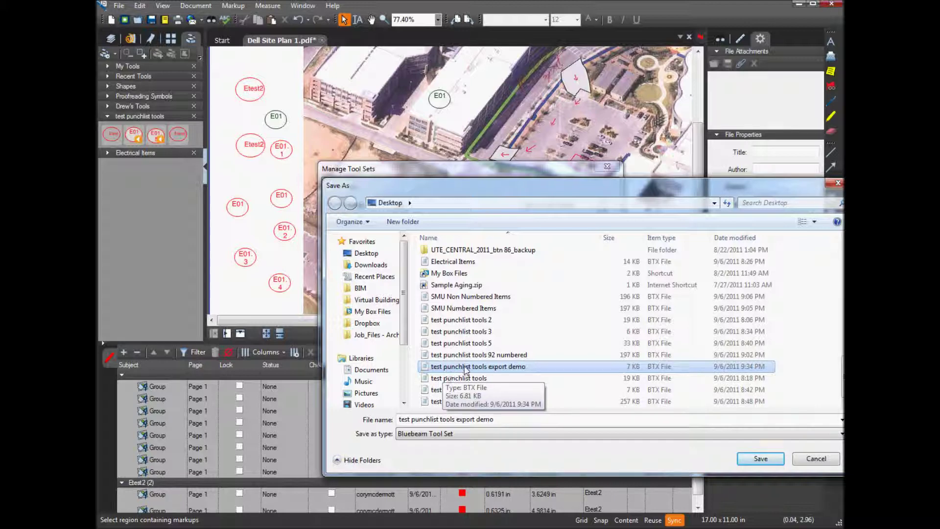
pyautogui.click(753, 464)
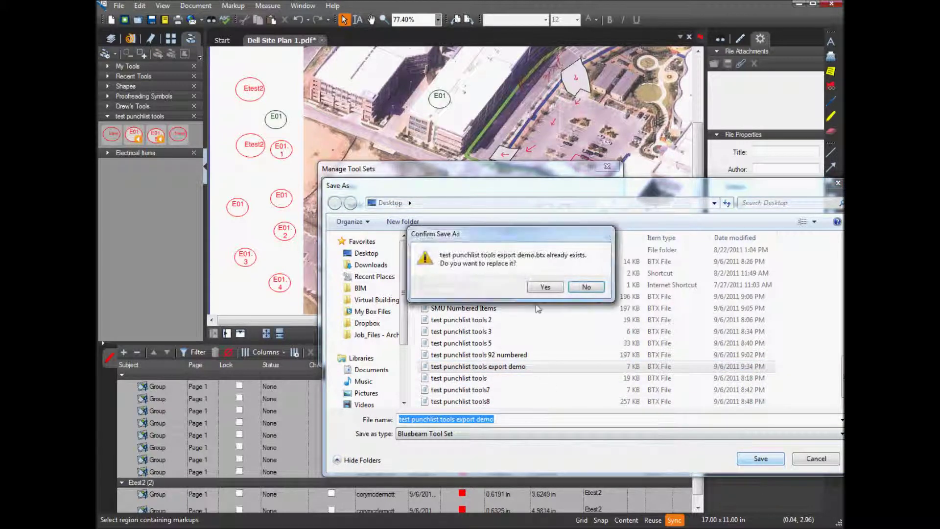
pyautogui.click(542, 287)
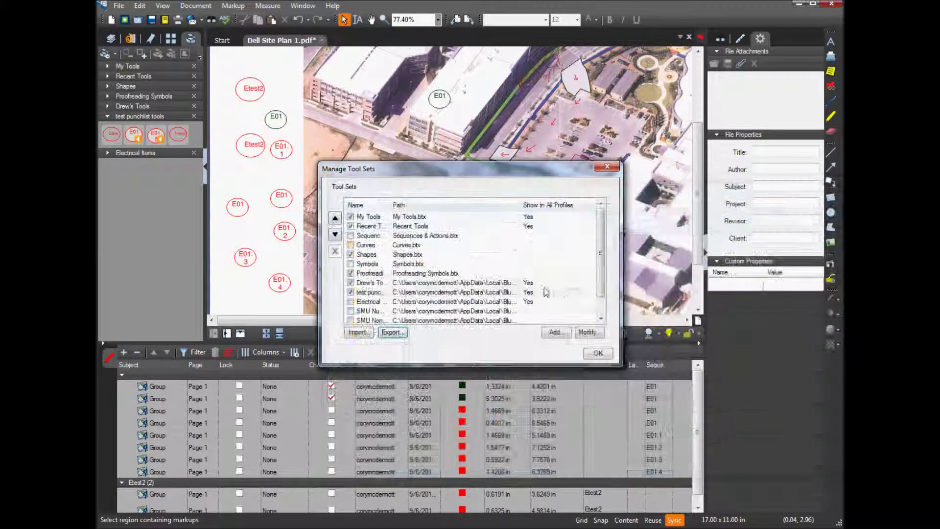
pyautogui.click(598, 353)
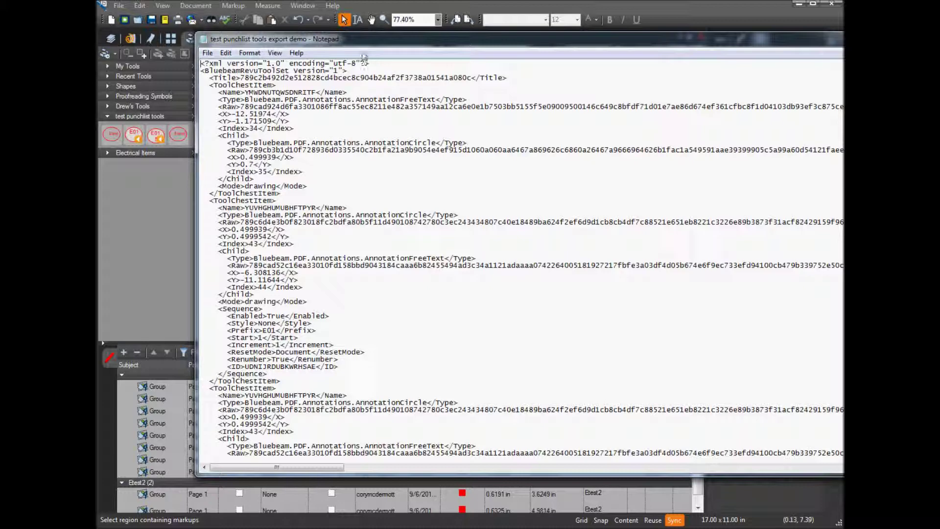
# Select the BluebeamRevuToolSet and Title lines of the exported XML in Notepad
pyautogui.moveTo(355, 41); pyautogui.dragTo(270, 43)
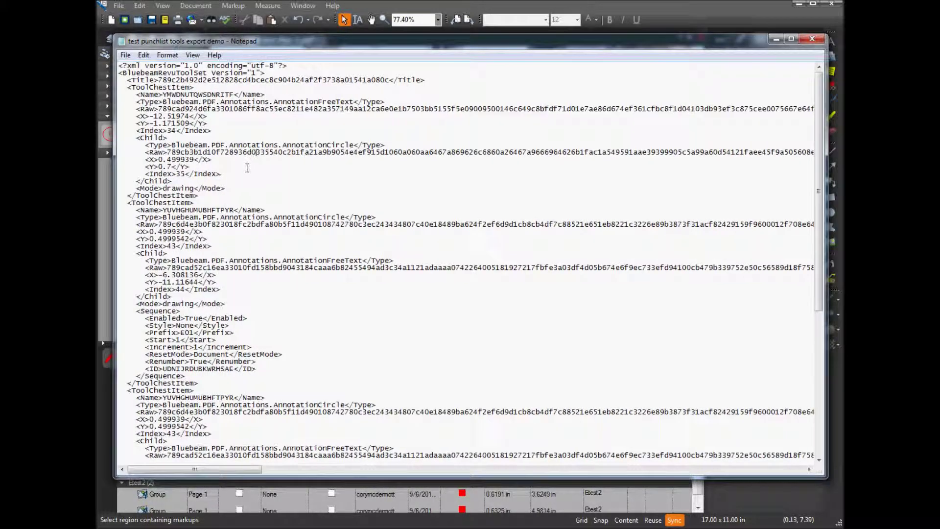
pyautogui.scroll(-11, 245, 166)
pyautogui.scroll(12, 227, 254)
pyautogui.scroll(-11, 226, 252)
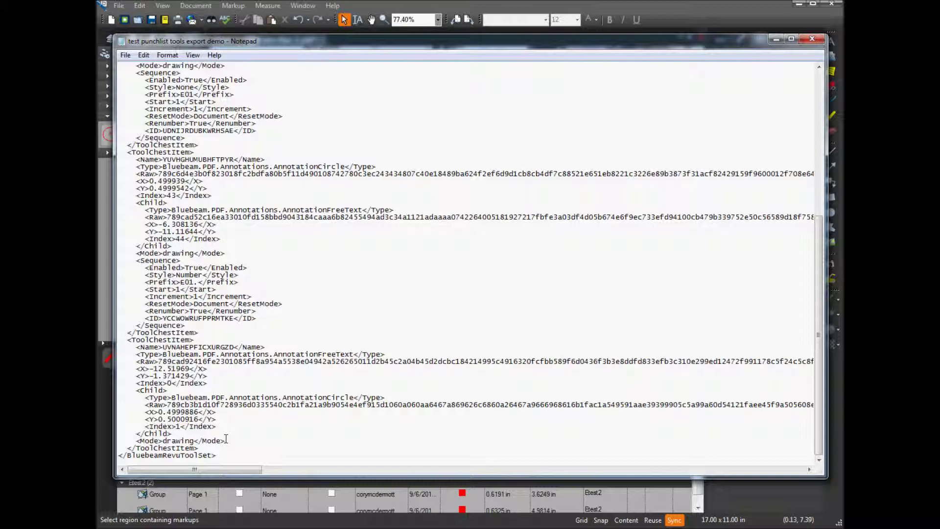
pyautogui.scroll(11, 220, 254)
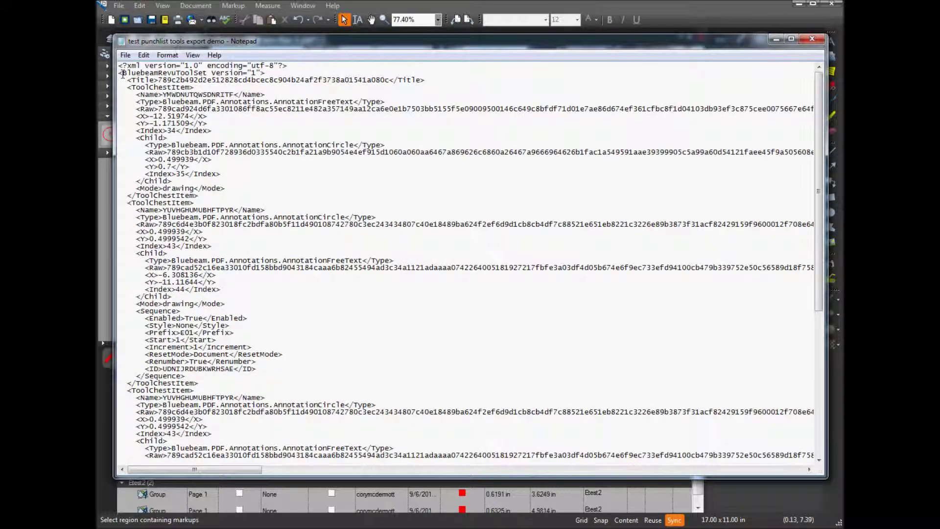
pyautogui.moveTo(123, 76); pyautogui.dragTo(127, 79)
pyautogui.moveTo(265, 74); pyautogui.dragTo(111, 79)
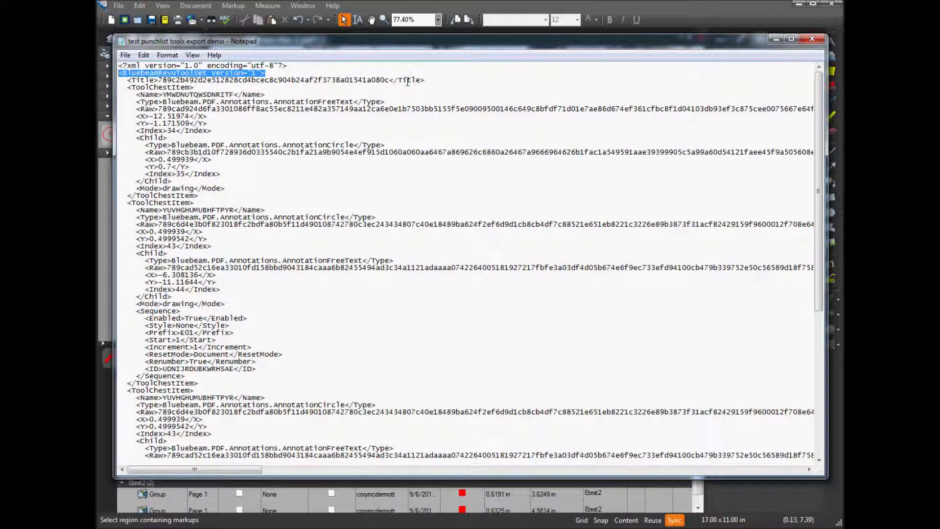
pyautogui.moveTo(425, 80); pyautogui.dragTo(112, 79)
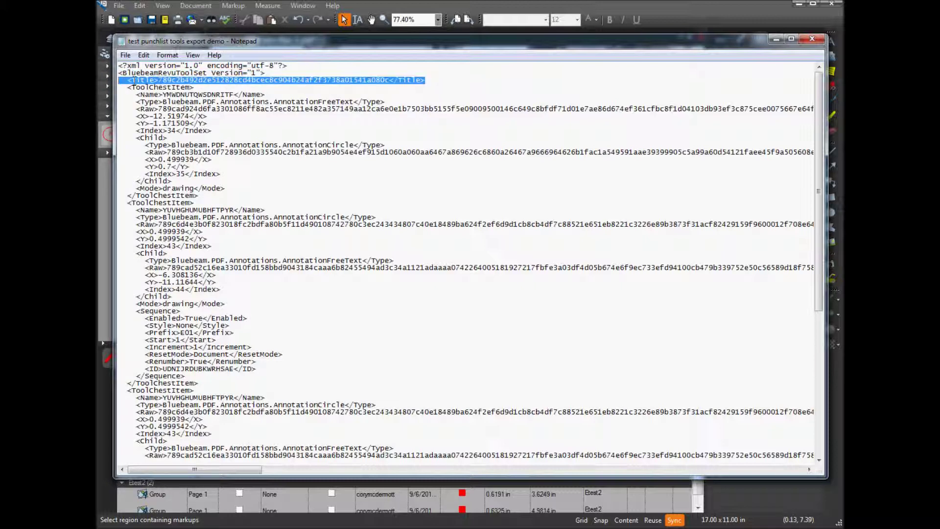
# Select the first and then the second ToolChestItem entries to inspect them
pyautogui.moveTo(209, 87); pyautogui.dragTo(119, 88)
pyautogui.hotkey('ctrl', 'c')
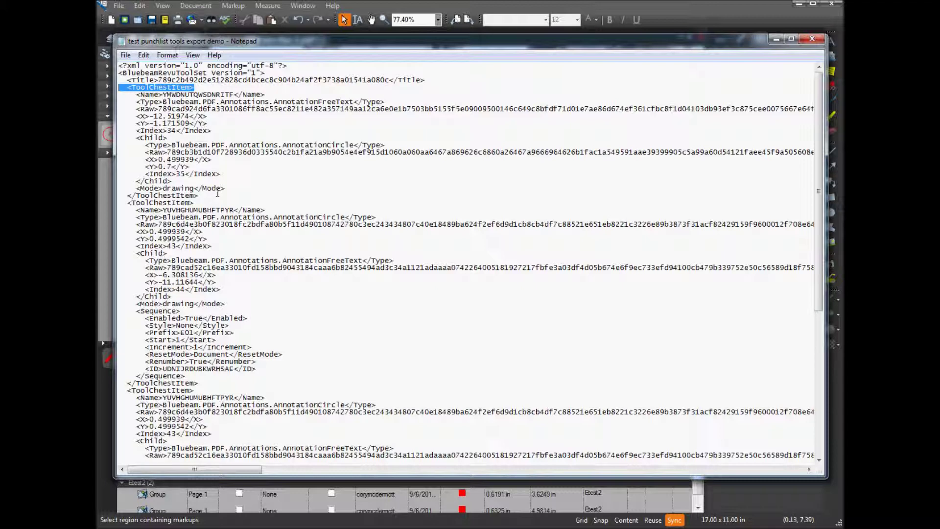
pyautogui.moveTo(215, 197); pyautogui.dragTo(102, 196)
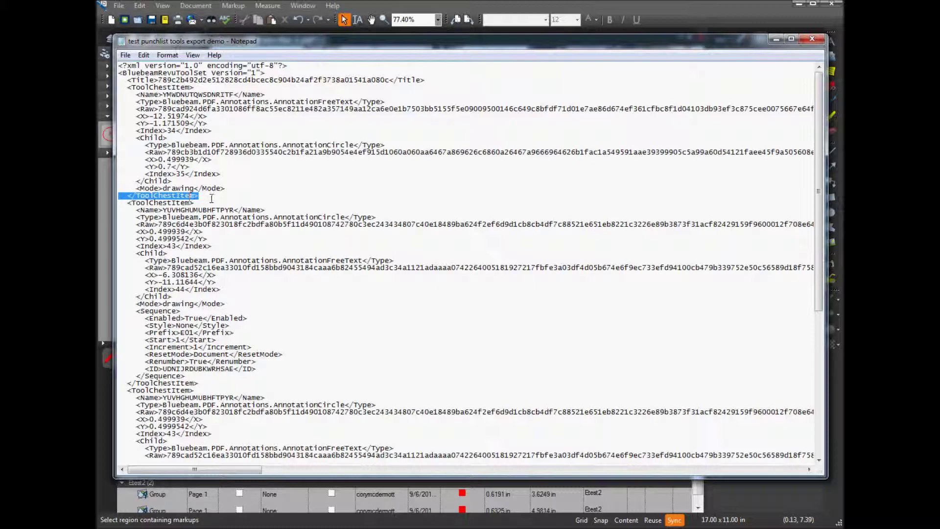
pyautogui.moveTo(212, 198); pyautogui.dragTo(120, 88)
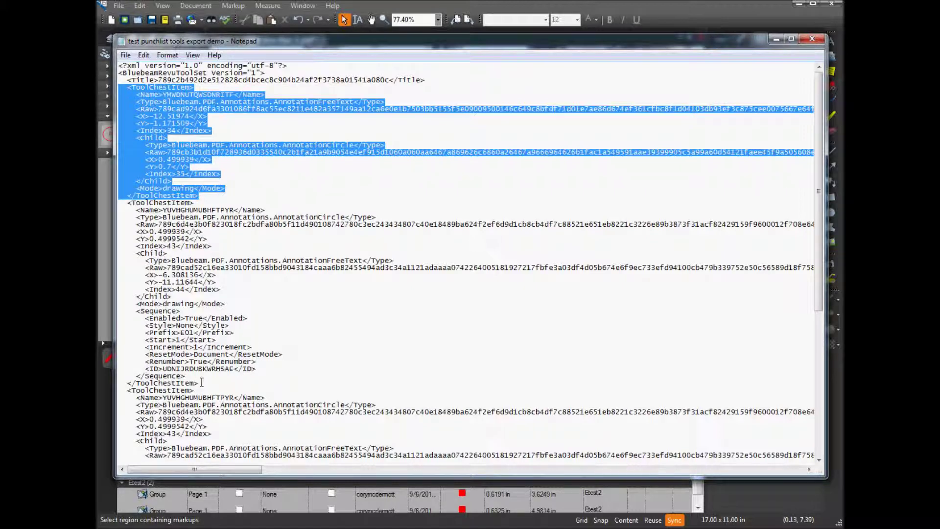
pyautogui.moveTo(201, 382); pyautogui.dragTo(120, 203)
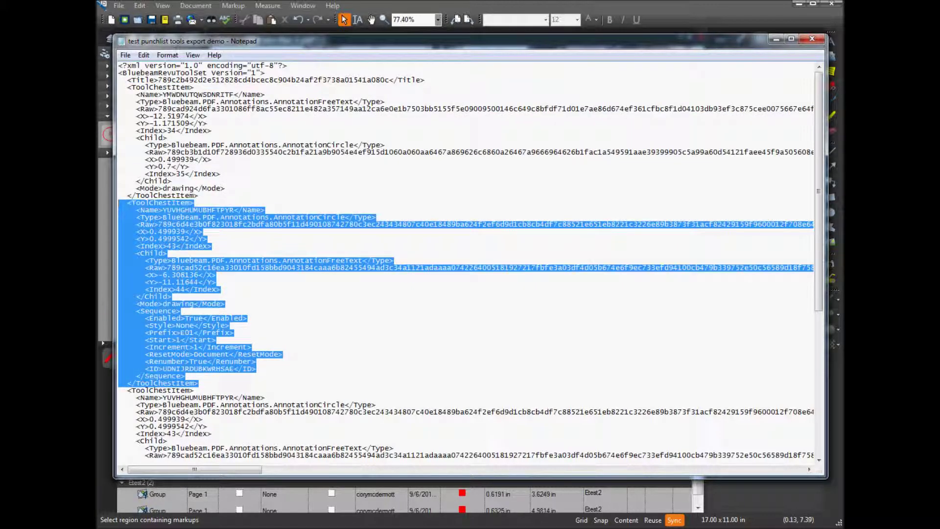
pyautogui.click(200, 341)
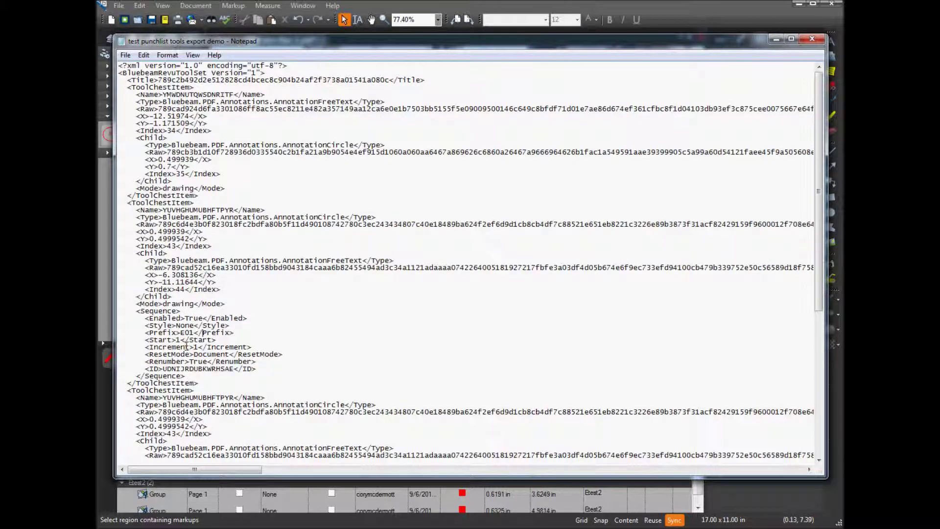
# Select the final numbered ToolChestItem, highlighting its Number style, then move Notepad to reveal Bluebeam
pyautogui.scroll(-7, 187, 346)
pyautogui.scroll(-4, 194, 332)
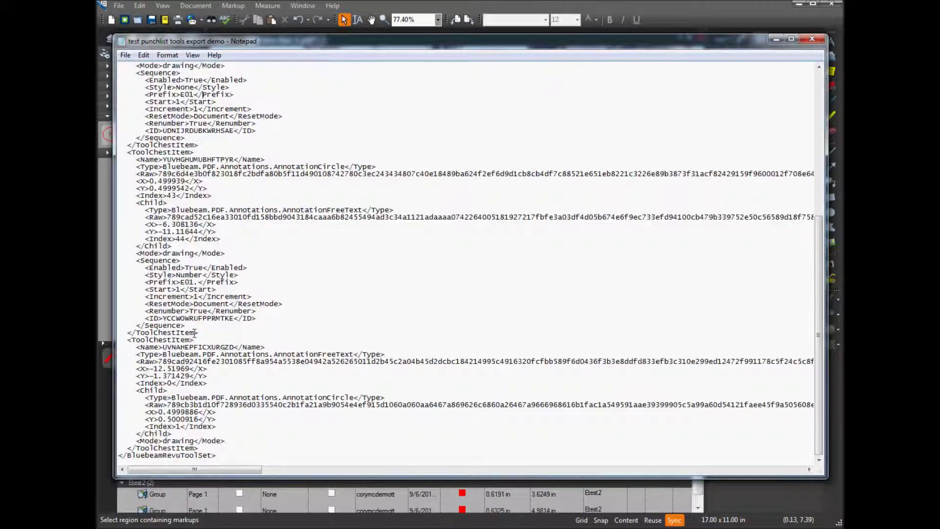
pyautogui.moveTo(204, 335); pyautogui.dragTo(122, 152)
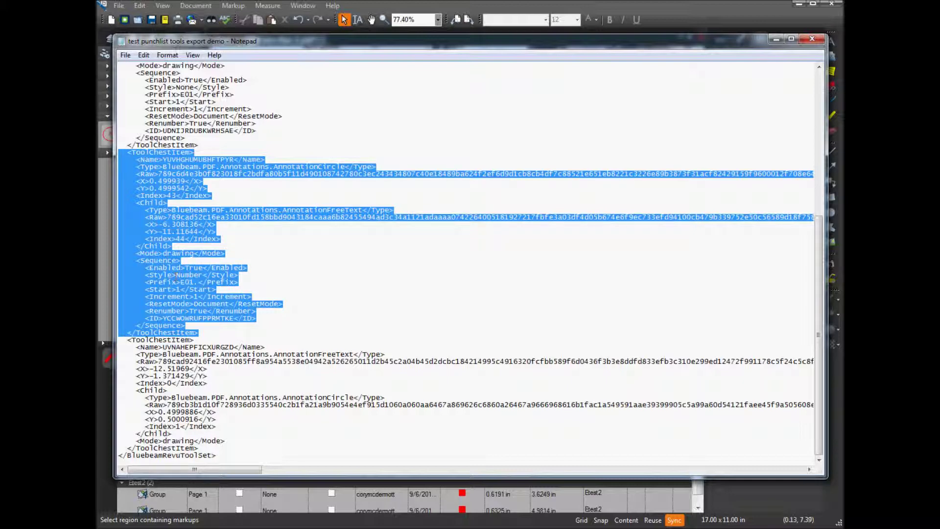
pyautogui.moveTo(179, 275); pyautogui.dragTo(191, 276)
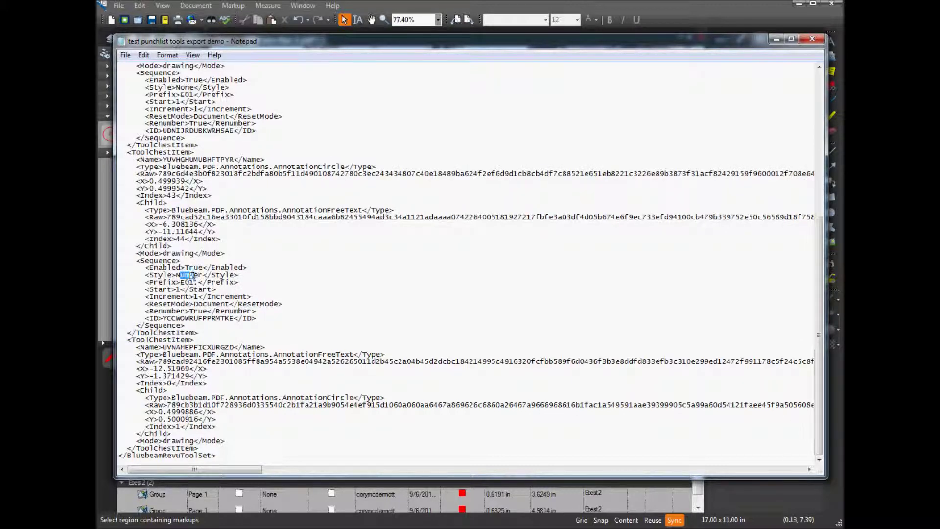
pyautogui.moveTo(222, 46)
pyautogui.mouseDown()
pyautogui.moveTo(323, 60)
pyautogui.moveTo(361, 105)
pyautogui.moveTo(366, 54)
pyautogui.mouseUp()
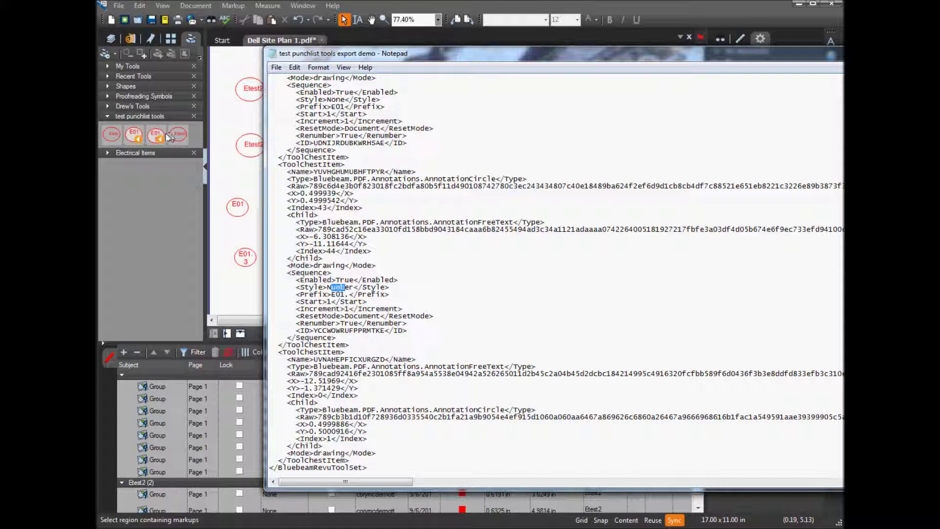
# Highlight the Number style and E01 prefix, then the first tool's Raw, X and Y lines
pyautogui.click(341, 387)
pyautogui.moveTo(348, 295); pyautogui.dragTo(328, 287)
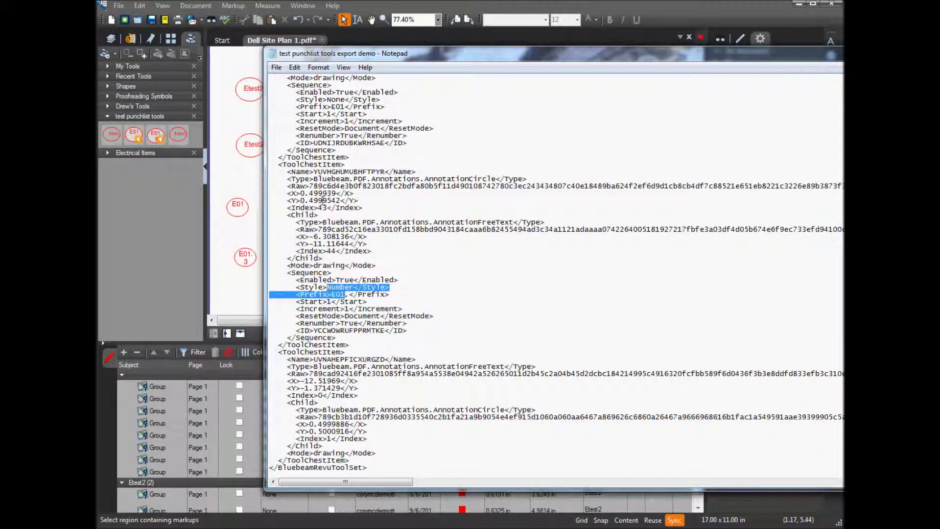
pyautogui.scroll(7, 315, 200)
pyautogui.scroll(4, 316, 201)
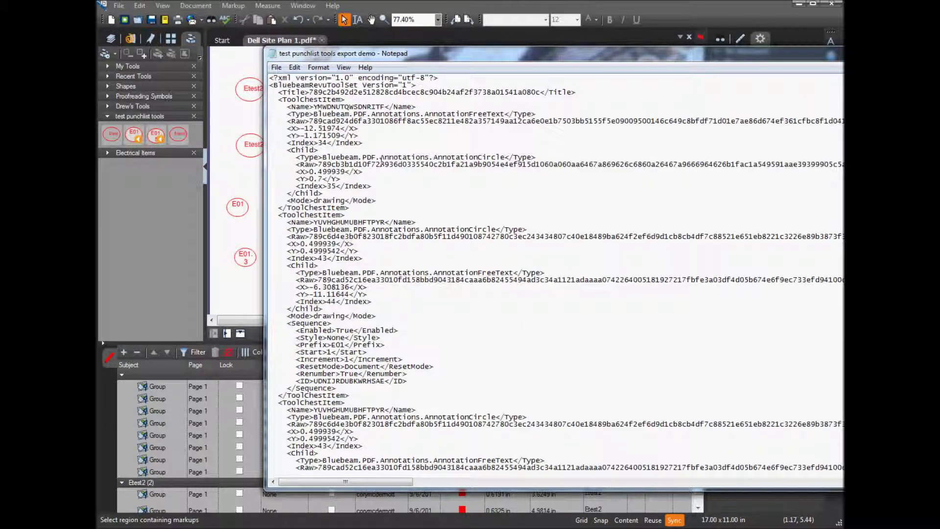
pyautogui.moveTo(385, 157); pyautogui.dragTo(239, 144)
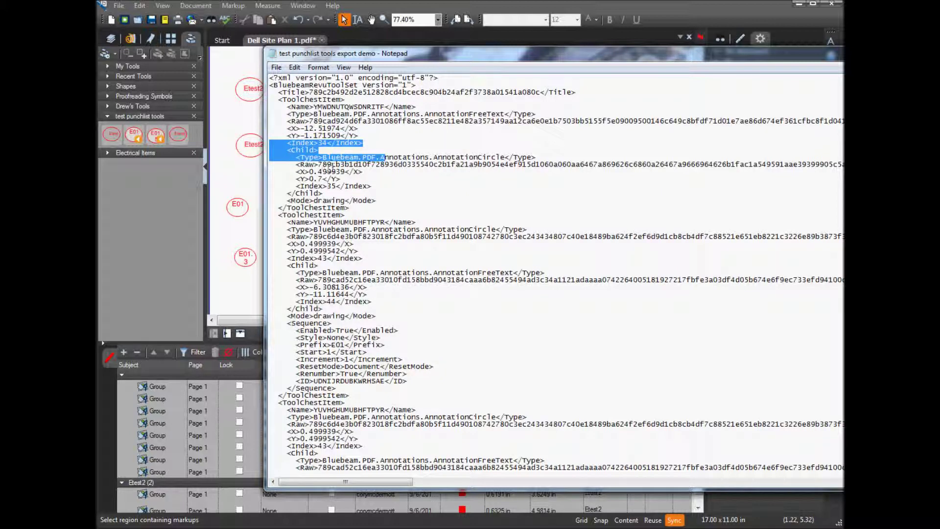
pyautogui.moveTo(336, 164); pyautogui.dragTo(261, 119)
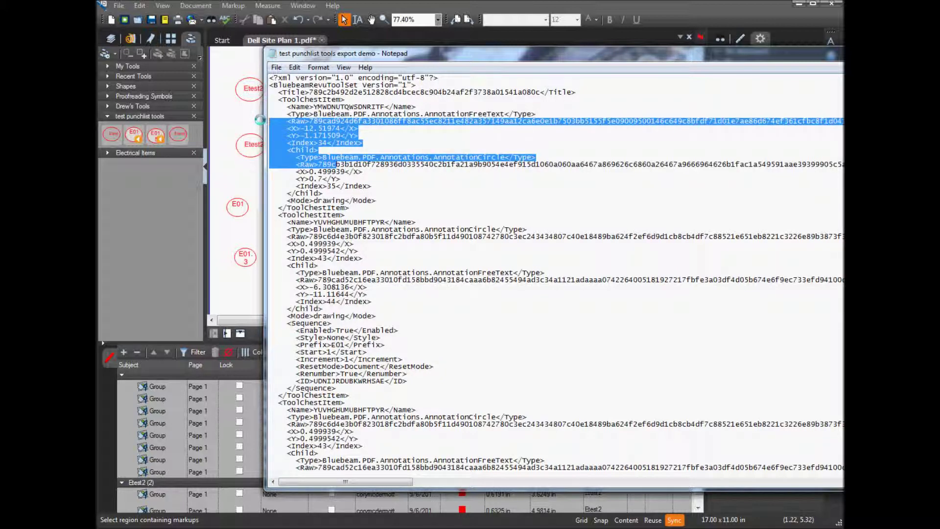
pyautogui.moveTo(279, 122); pyautogui.dragTo(556, 134)
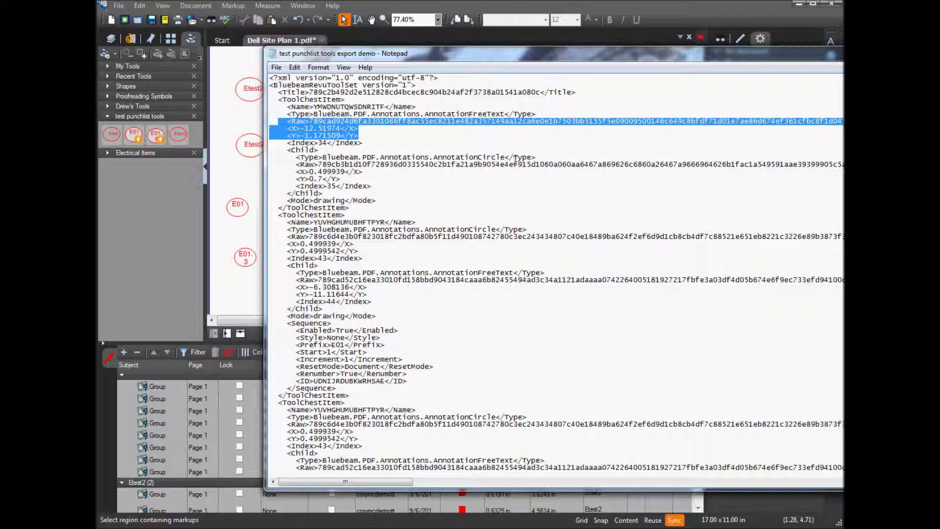
pyautogui.click(333, 312)
# Select the entire numbered E01 ToolChestItem entry in the XML
pyautogui.scroll(-7, 329, 304)
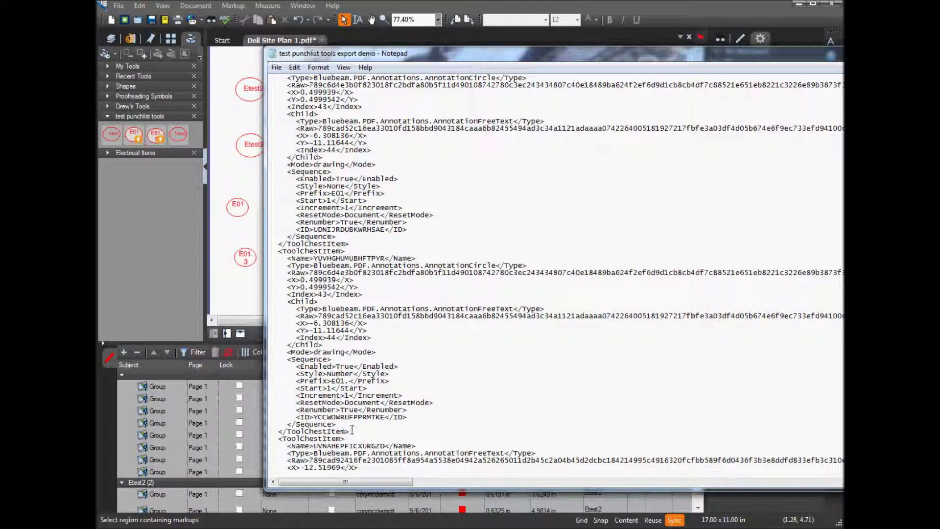
pyautogui.moveTo(352, 430); pyautogui.dragTo(205, 254)
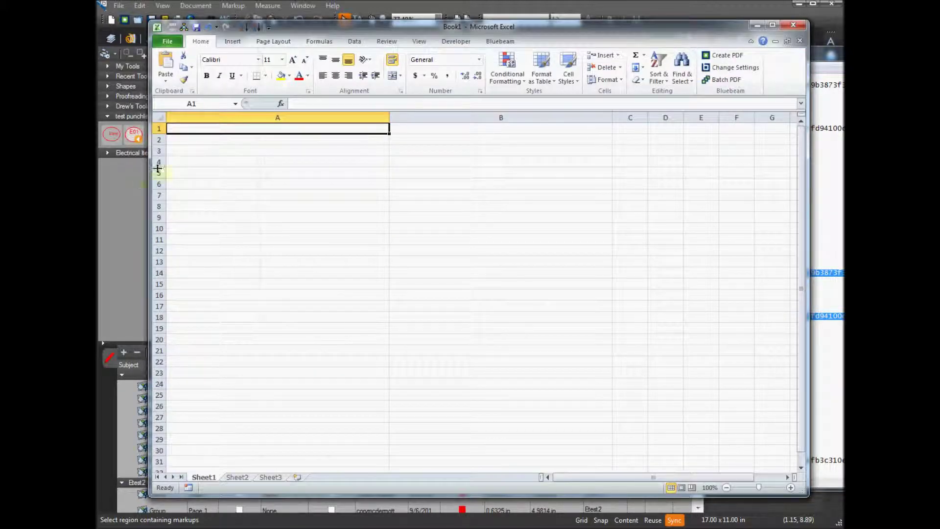
# Paste the numbered ToolChestItem XML into both cell A1 and cell B1
pyautogui.doubleClick(183, 128)
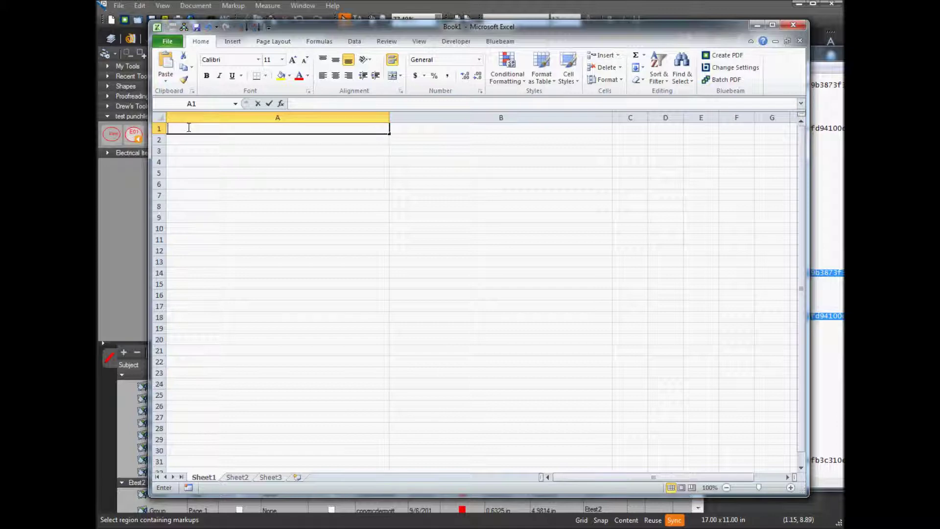
pyautogui.hotkey('ctrl', 'v')
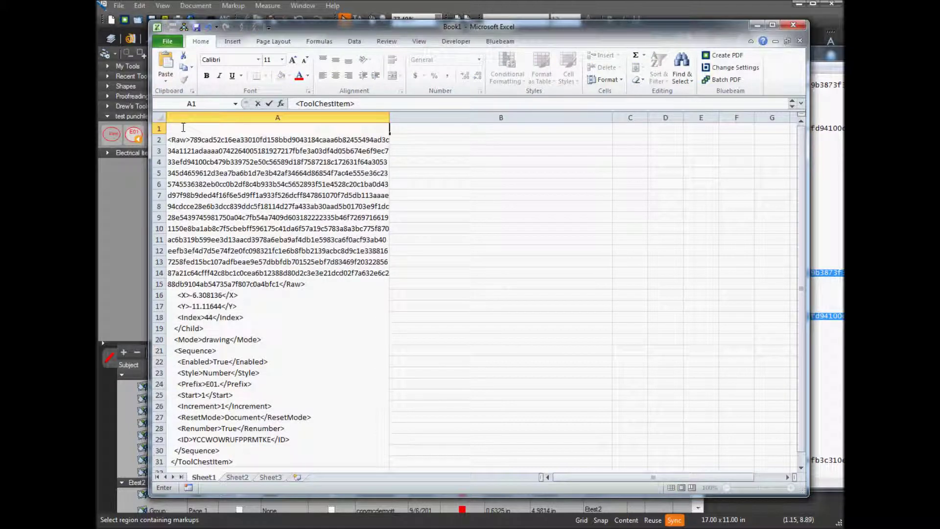
pyautogui.click(421, 174)
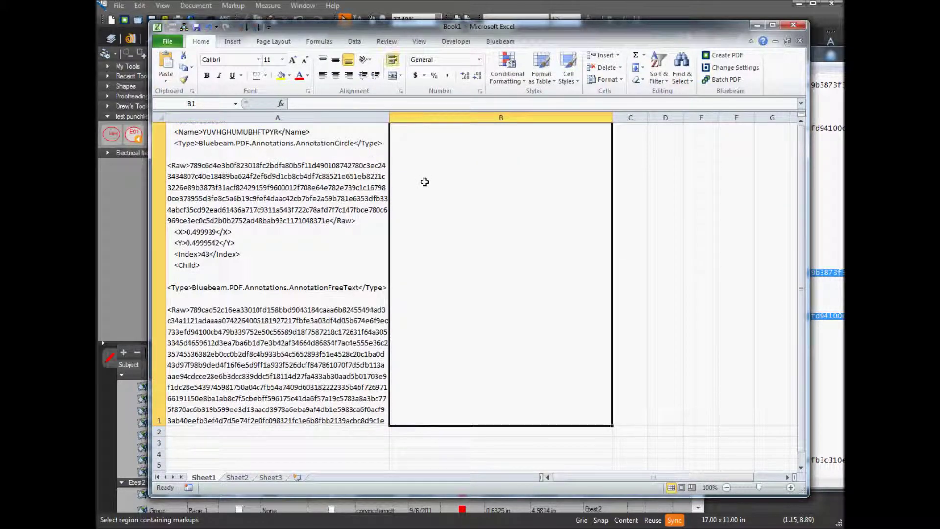
pyautogui.doubleClick(457, 199)
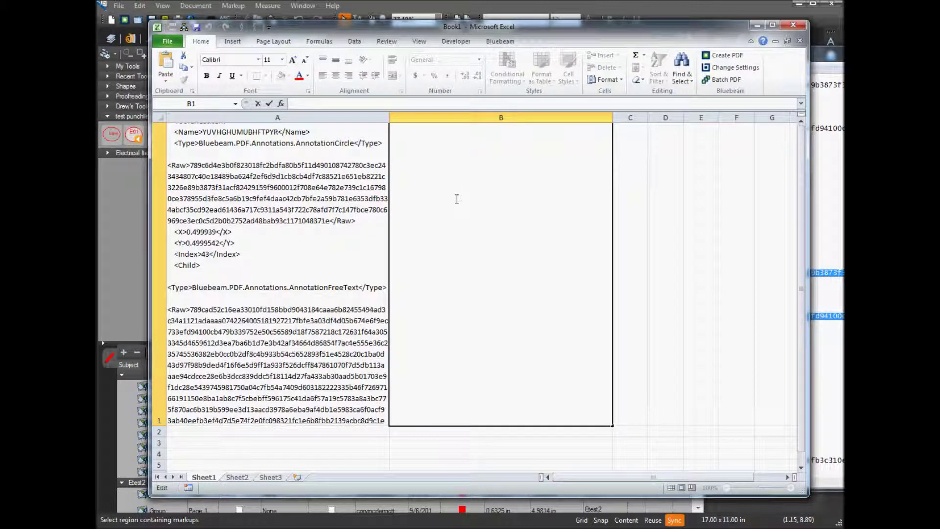
pyautogui.hotkey('ctrl', 'v')
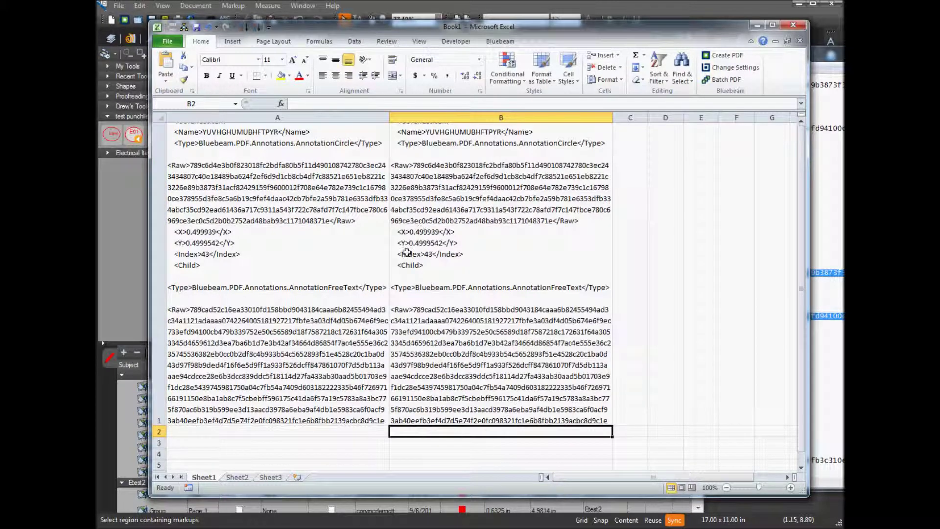
pyautogui.click(460, 397)
# Reopen B1 and A1 and step through their XML text
pyautogui.doubleClick(460, 397)
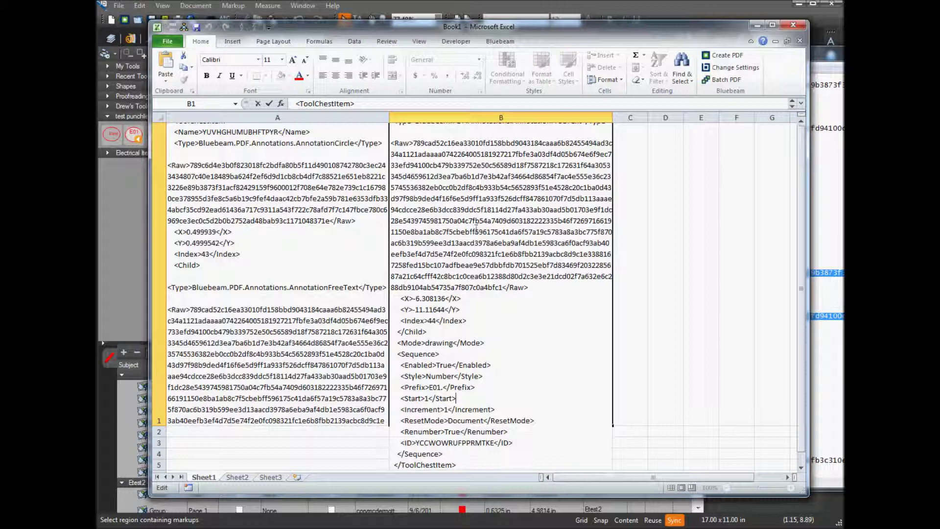
pyautogui.press('Up')
pyautogui.press('Up')
pyautogui.press('Up')
pyautogui.press('Up')
pyautogui.press('Up')
pyautogui.press('Up')
pyautogui.press('Up')
pyautogui.press('Up')
pyautogui.press('Up')
pyautogui.press('Up')
pyautogui.press('Up')
pyautogui.press('Up')
pyautogui.press('Up')
pyautogui.press('Up')
pyautogui.press('Up')
pyautogui.press('Up')
pyautogui.press('Up')
pyautogui.press('Up')
pyautogui.press('Up')
pyautogui.press('Up')
pyautogui.press('Up')
pyautogui.press('Up')
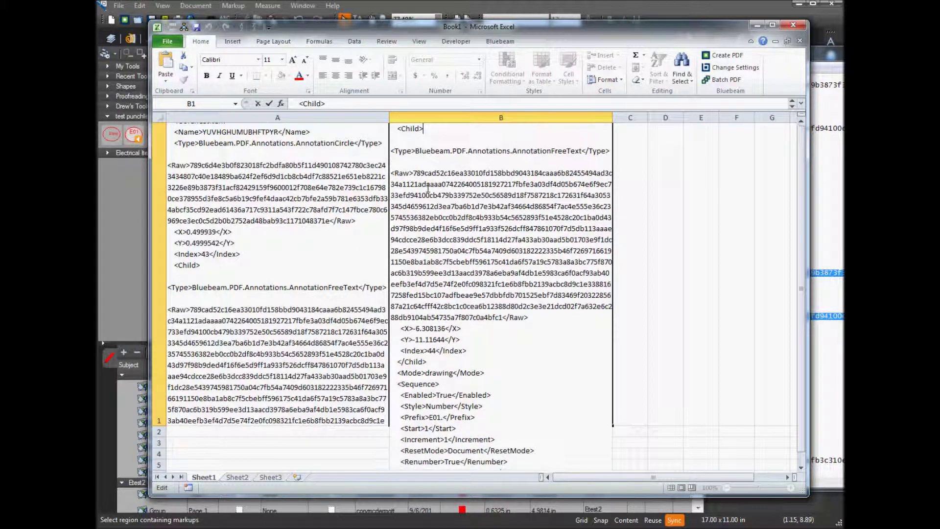
pyautogui.click(238, 189)
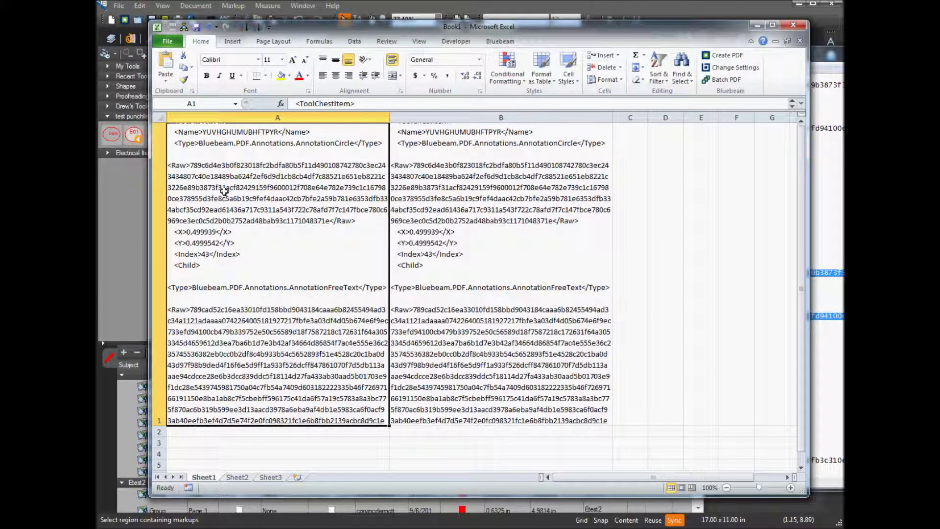
pyautogui.doubleClick(224, 191)
pyautogui.press('Up')
pyautogui.press('Up')
pyautogui.press('Up')
pyautogui.press('Up')
pyautogui.press('Up')
pyautogui.press('Up')
pyautogui.press('Up')
pyautogui.press('Up')
pyautogui.press('Up')
pyautogui.press('Up')
pyautogui.press('Up')
pyautogui.press('Up')
pyautogui.press('Up')
pyautogui.press('Up')
pyautogui.press('Up')
pyautogui.press('Up')
pyautogui.press('Up')
pyautogui.press('Up')
pyautogui.press('Up')
pyautogui.press('Up')
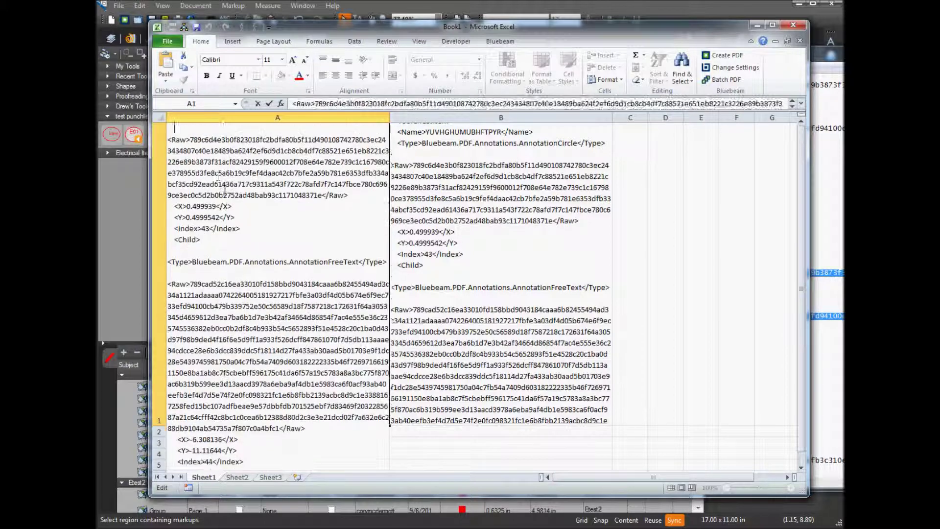
pyautogui.press('Down')
pyautogui.press('Down')
pyautogui.press('Down')
pyautogui.press('Down')
pyautogui.press('Down')
pyautogui.press('Down')
pyautogui.press('Down')
pyautogui.press('Down')
pyautogui.press('Down')
pyautogui.press('Down')
pyautogui.press('Down')
pyautogui.press('Down')
pyautogui.press('Down')
pyautogui.press('Down')
pyautogui.press('Down')
pyautogui.press('Down')
pyautogui.press('Down')
pyautogui.press('Down')
pyautogui.press('Down')
pyautogui.press('Down')
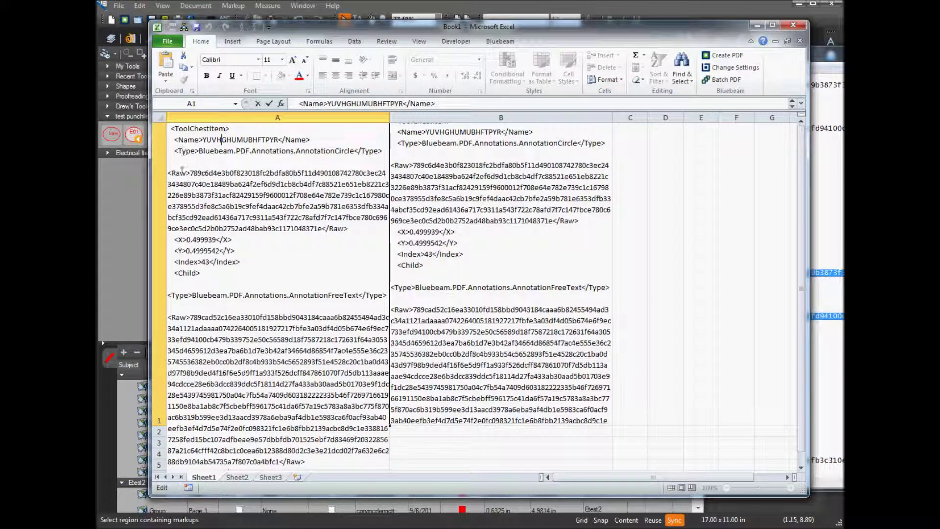
pyautogui.press('Down')
pyautogui.press('Down')
pyautogui.press('Down')
pyautogui.press('Down')
pyautogui.press('Down')
pyautogui.press('Down')
pyautogui.press('Down')
pyautogui.press('Down')
pyautogui.press('Down')
pyautogui.press('Down')
pyautogui.press('Down')
pyautogui.press('Down')
pyautogui.press('Down')
pyautogui.press('Down')
pyautogui.press('Down')
pyautogui.press('Down')
pyautogui.press('Down')
pyautogui.press('Down')
pyautogui.press('Down')
pyautogui.press('Down')
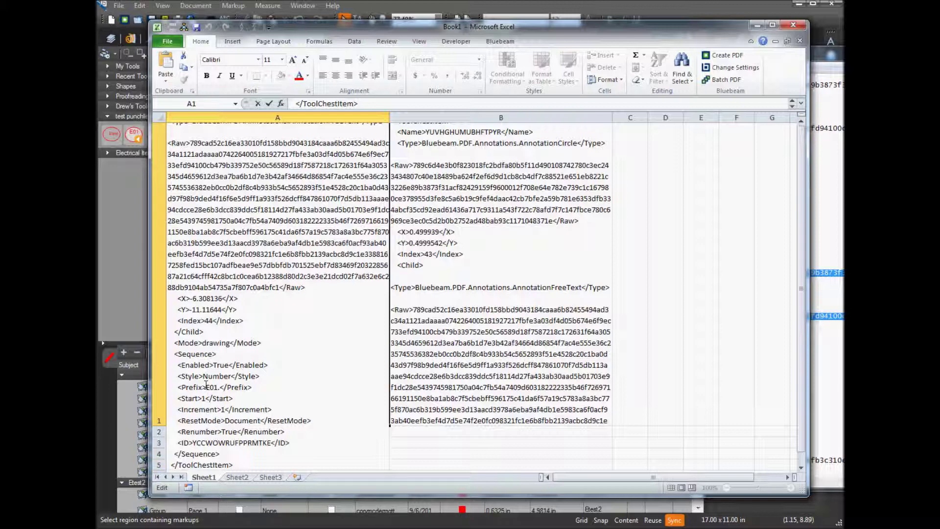
# Delete A1's XML from E01. to the end, keeping only the head
pyautogui.moveTo(207, 387); pyautogui.dragTo(257, 470)
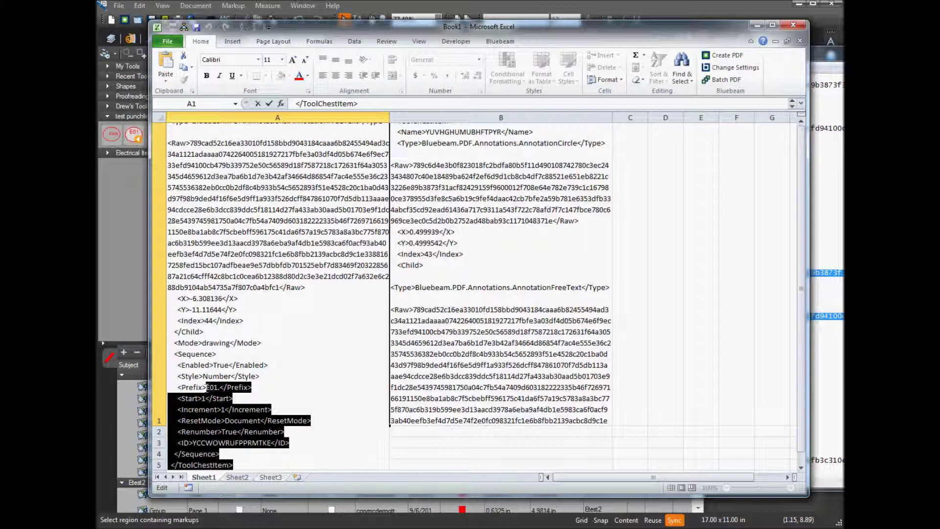
pyautogui.press('Delete')
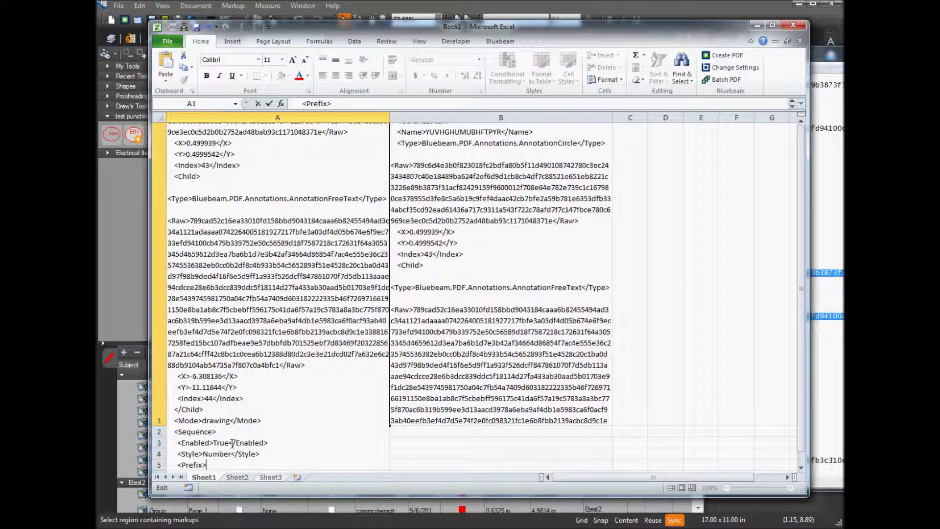
pyautogui.press('Return')
# Review the XML left in B1 and A1, then move to the empty cells in column C
pyautogui.doubleClick(416, 320)
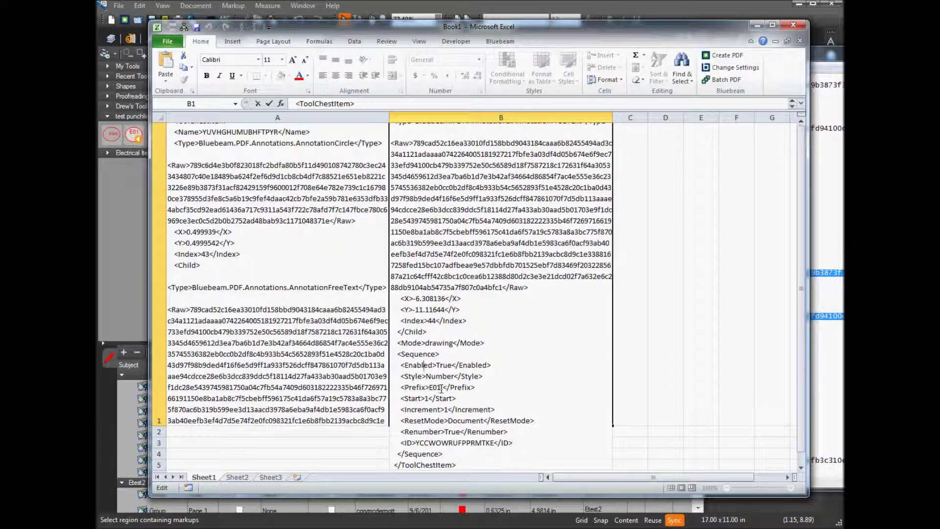
pyautogui.moveTo(443, 387); pyautogui.dragTo(304, 76)
pyautogui.press('Escape')
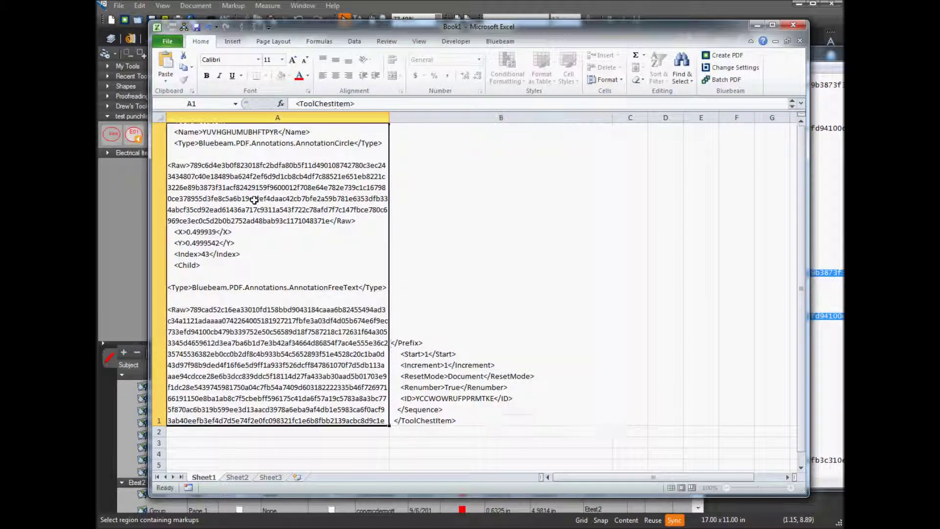
pyautogui.doubleClick(263, 188)
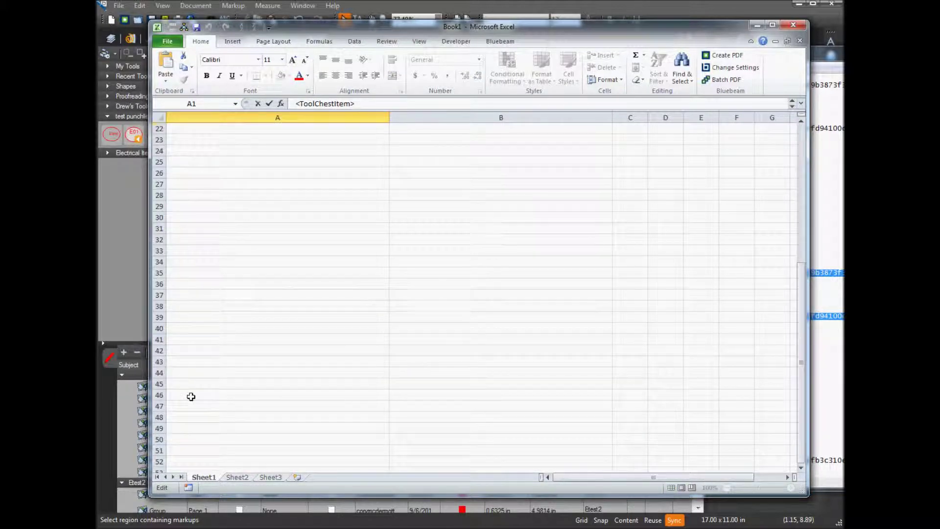
pyautogui.click(454, 343)
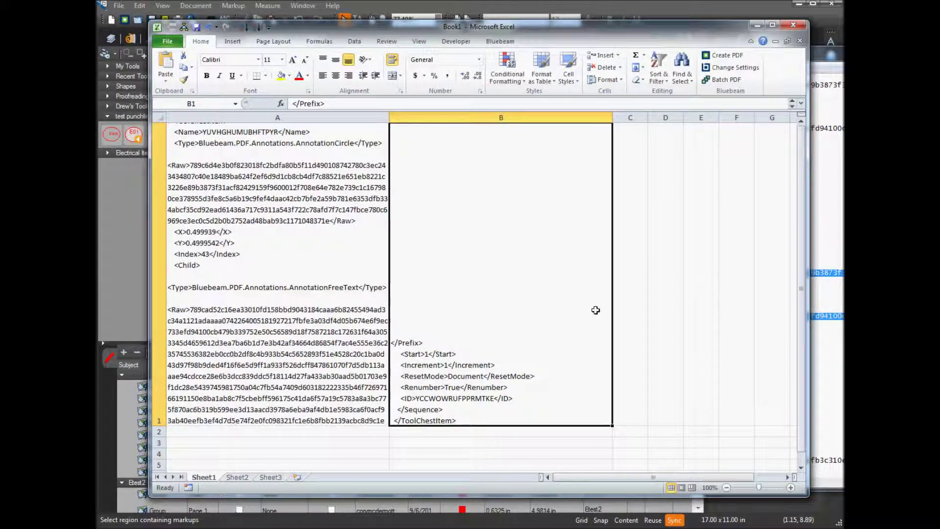
pyautogui.click(623, 344)
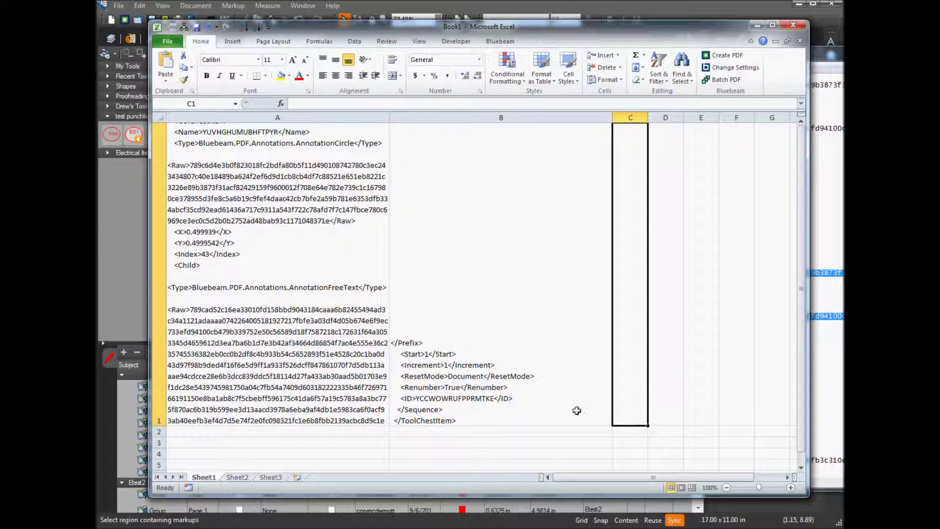
pyautogui.click(616, 431)
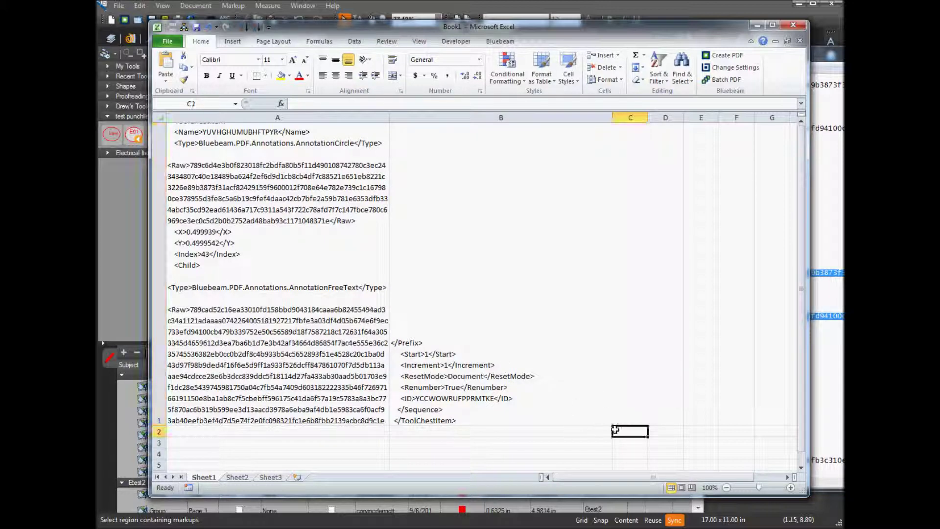
pyautogui.click(801, 468)
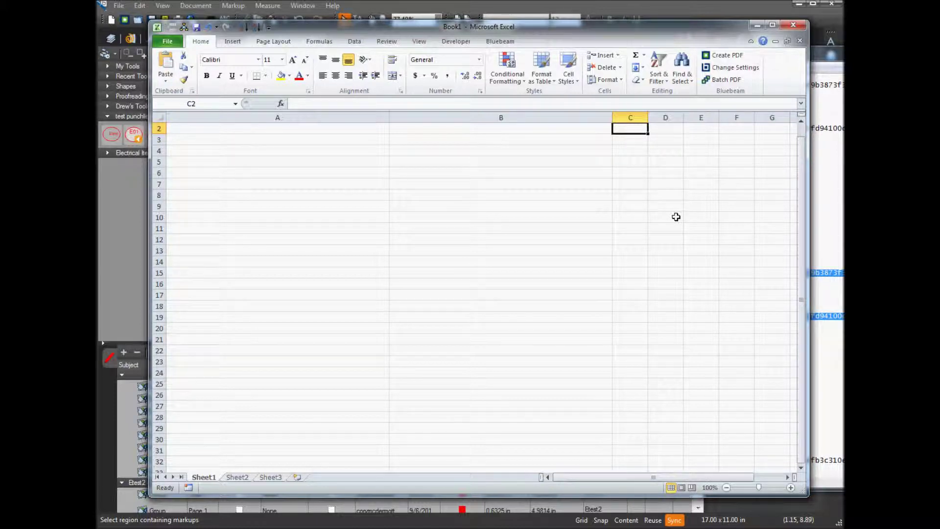
# Enter De01 and De02 in column C and fill the series down to De27
pyautogui.write('De01')
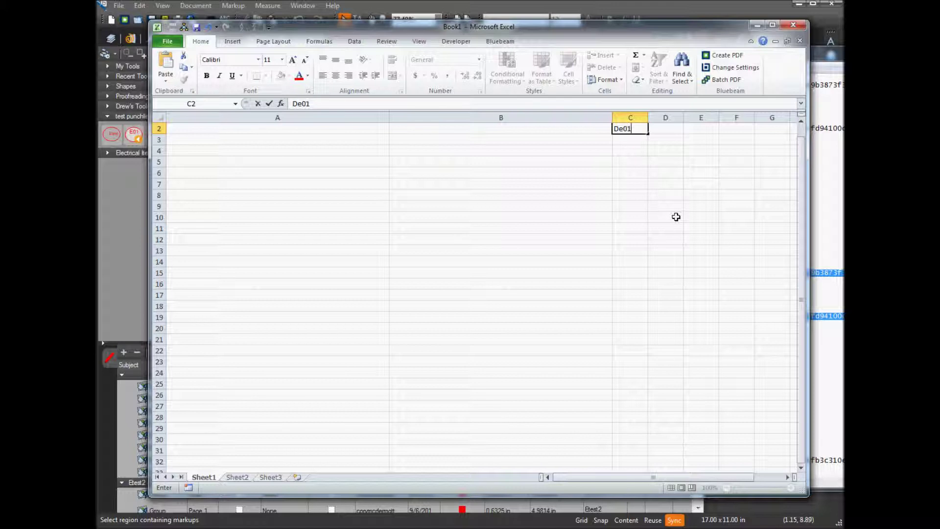
pyautogui.press('Return')
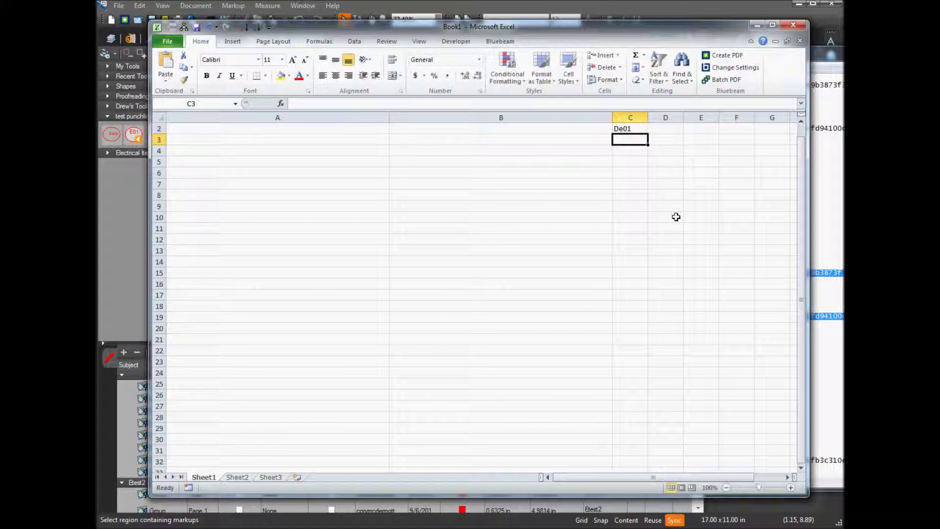
pyautogui.write('De02')
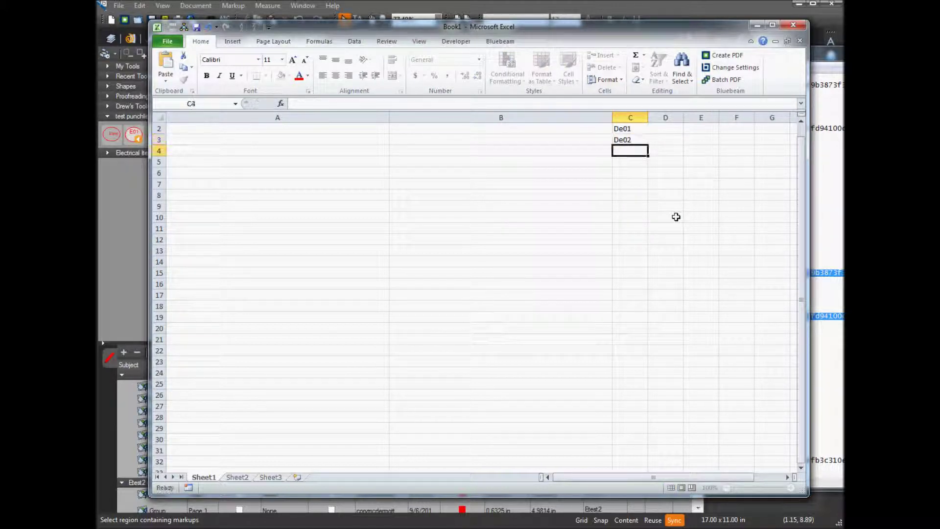
pyautogui.press('Up')
pyautogui.hotkey('shift', 'Down')
pyautogui.moveTo(648, 146); pyautogui.dragTo(639, 420)
pyautogui.scroll(1, 655, 408)
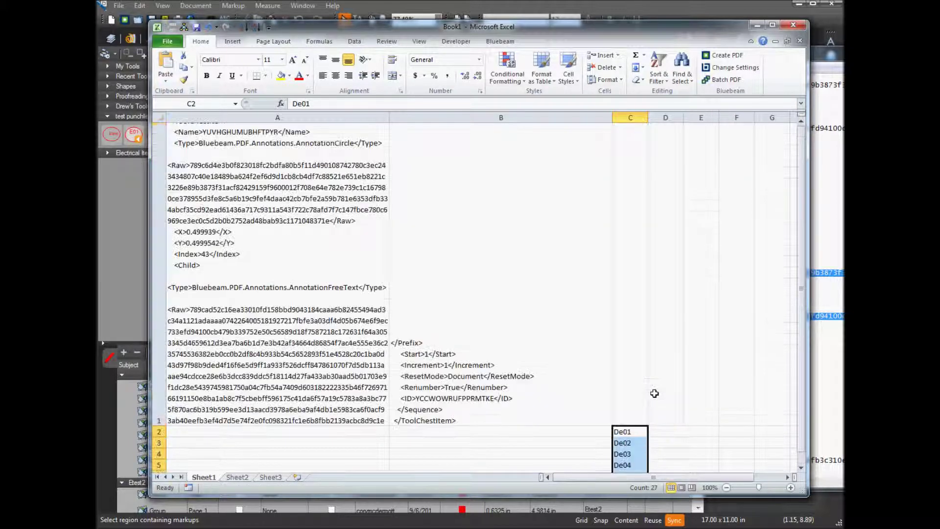
pyautogui.click(666, 433)
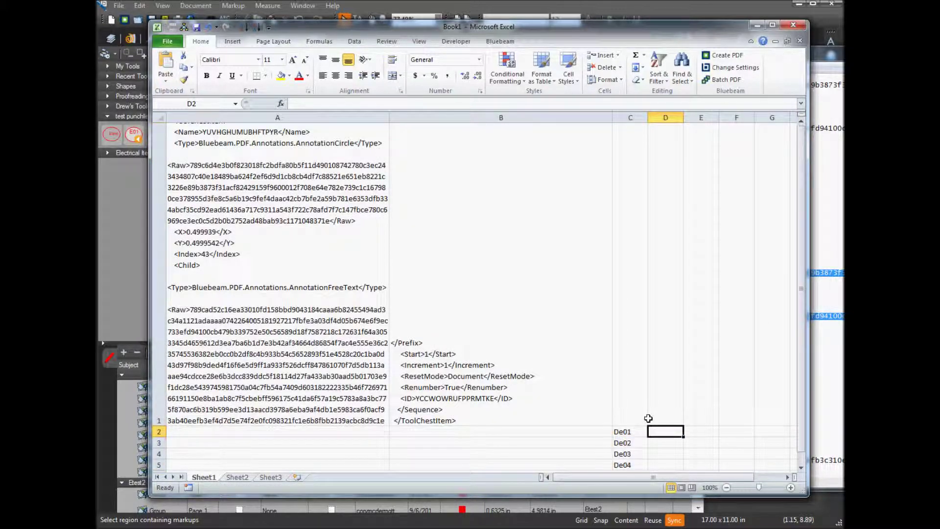
# Enter =$A$1&C2&$B$1 in D2 to join the XML head, De01 and tail
pyautogui.write('=')
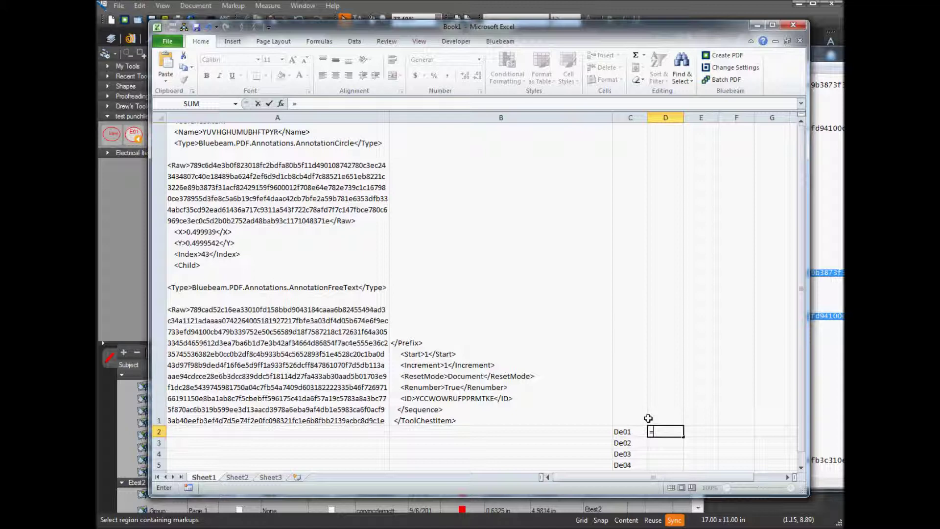
pyautogui.click(315, 360)
pyautogui.press('F4')
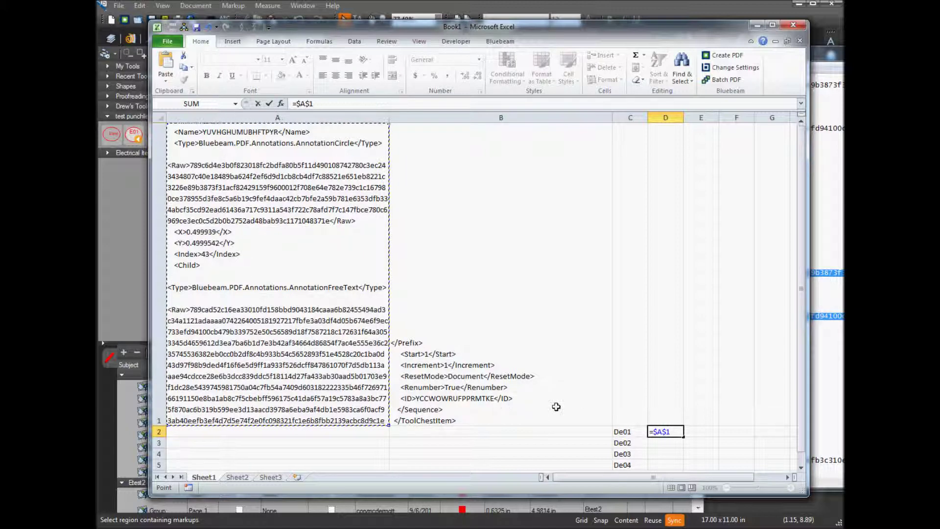
pyautogui.write('&')
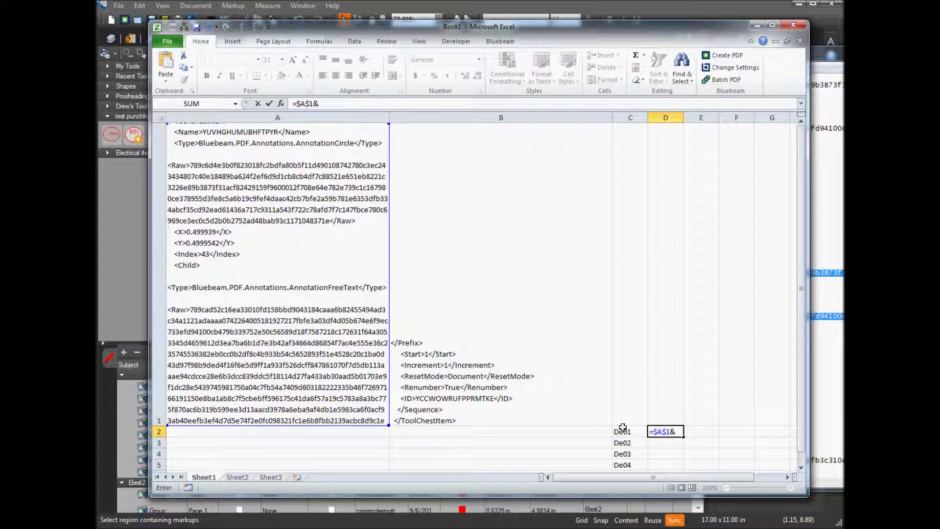
pyautogui.click(623, 429)
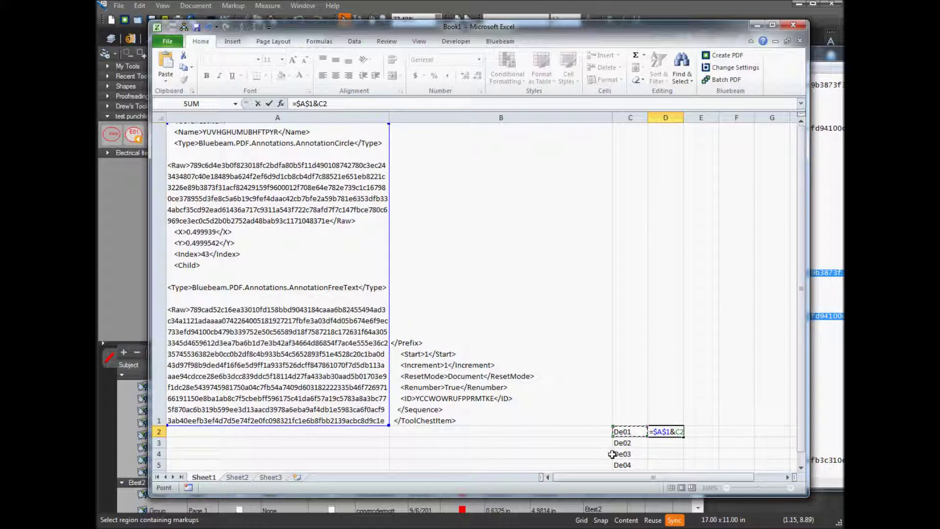
pyautogui.write('&')
pyautogui.click(442, 354)
pyautogui.press('F4')
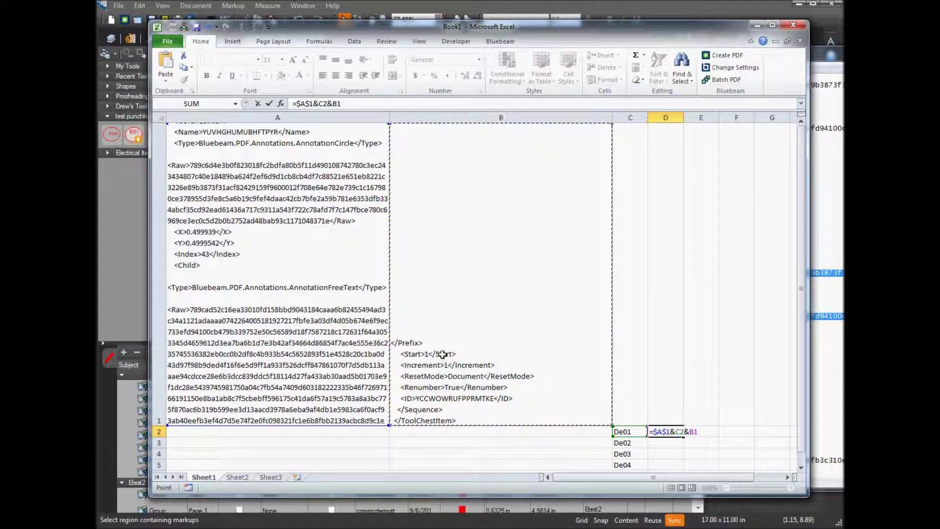
pyautogui.press('Return')
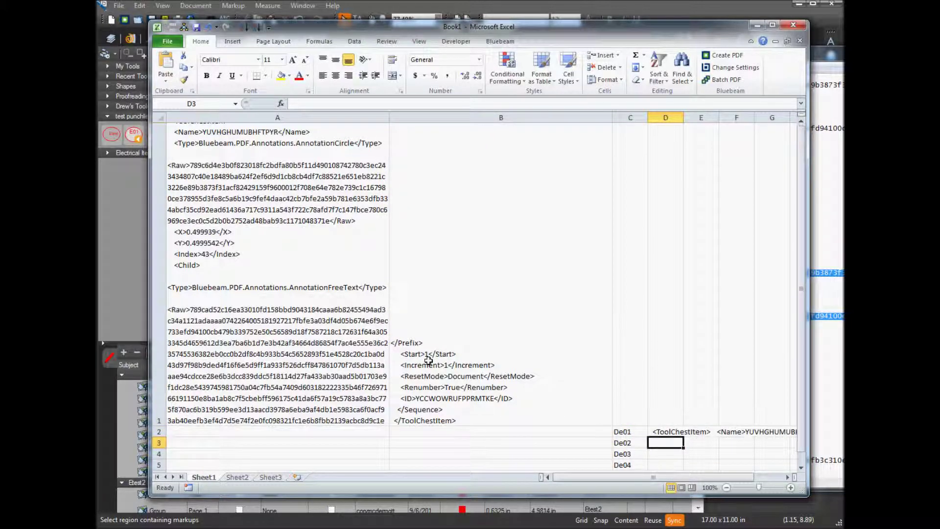
# Add a period at the start of B1's text before </Prefix>
pyautogui.click(426, 359)
pyautogui.click(293, 104)
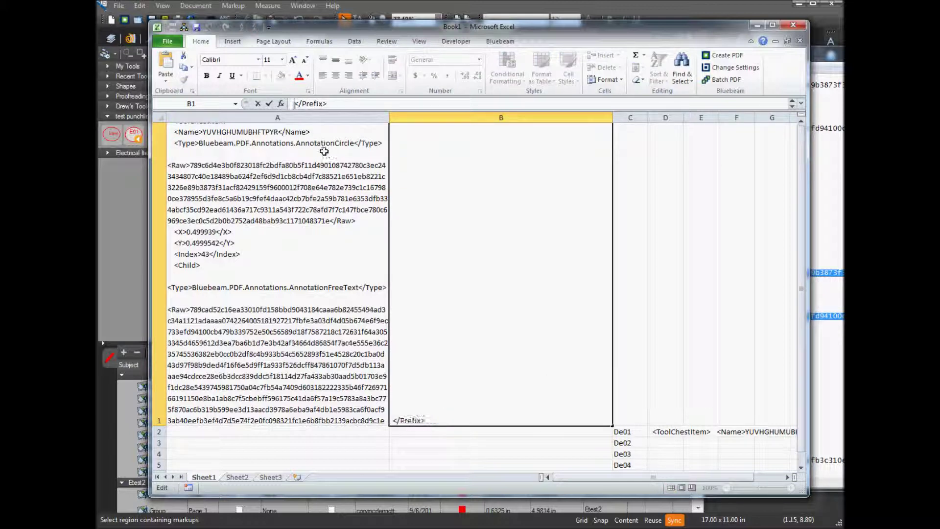
pyautogui.write('.')
pyautogui.press('Return')
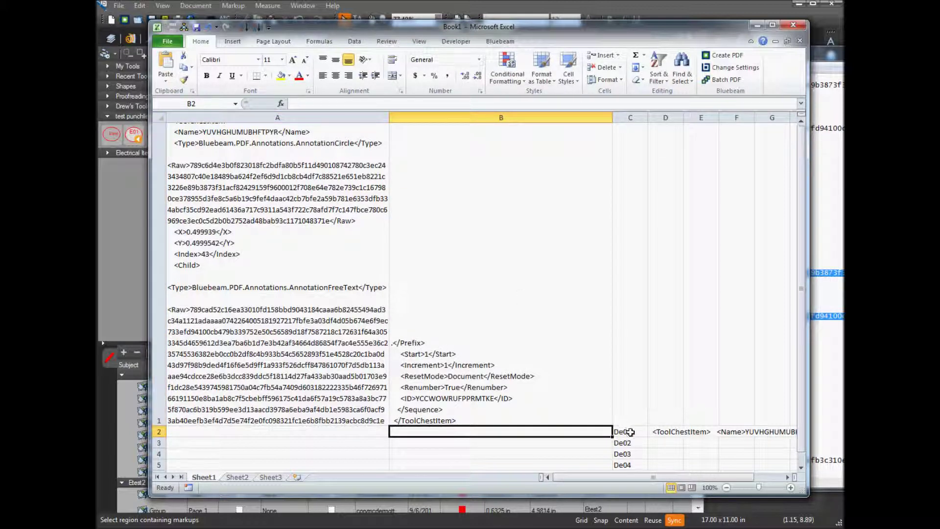
pyautogui.click(659, 431)
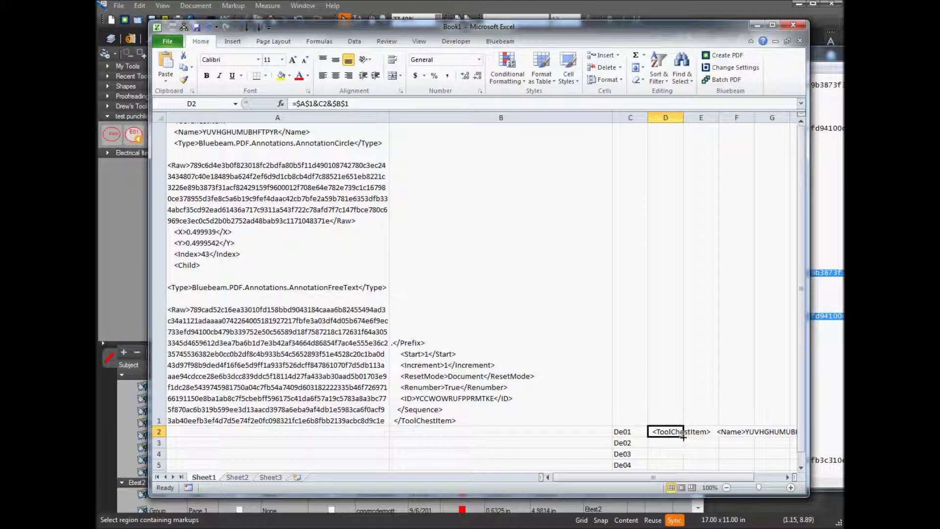
# Fill D2's formula down to D28 and paste the results as values into column E
pyautogui.moveTo(683, 436)
pyautogui.mouseDown()
pyautogui.moveTo(671, 355)
pyautogui.moveTo(671, 436)
pyautogui.moveTo(671, 426)
pyautogui.mouseUp()
pyautogui.scroll(1, 668, 410)
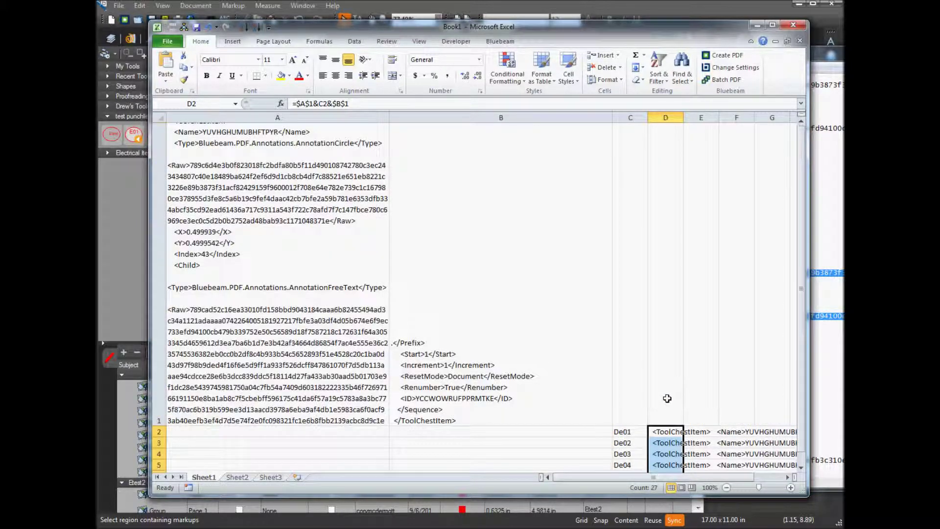
pyautogui.hotkey('ctrl', 'c')
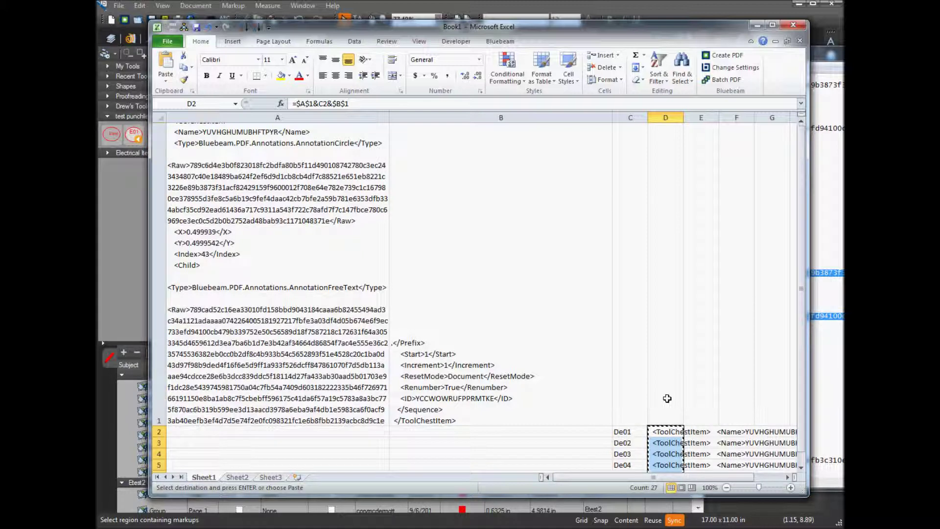
pyautogui.click(701, 431)
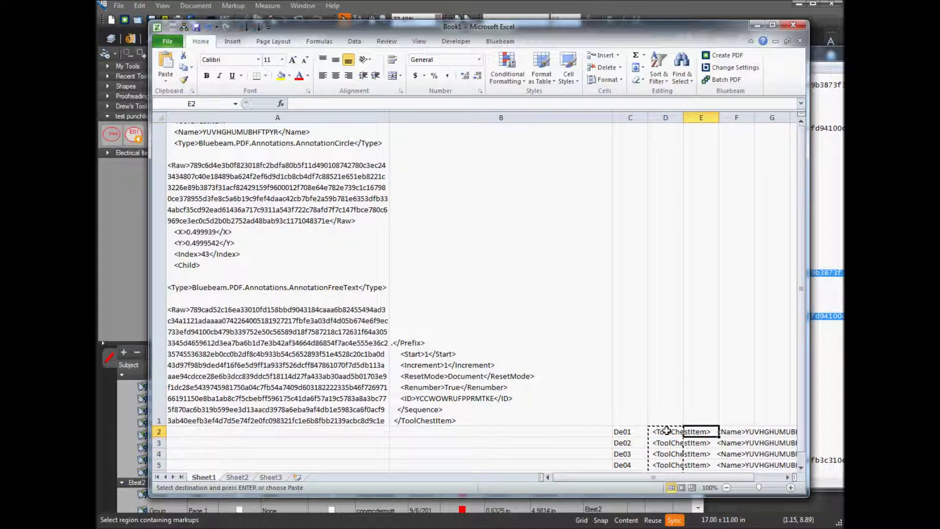
pyautogui.rightClick(717, 435)
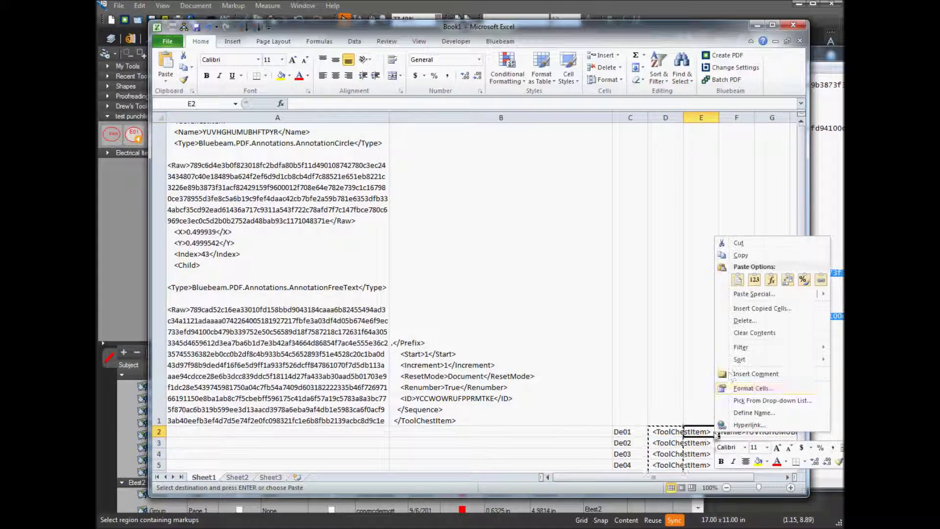
pyautogui.click(751, 282)
pyautogui.hotkey('ctrl', 'c')
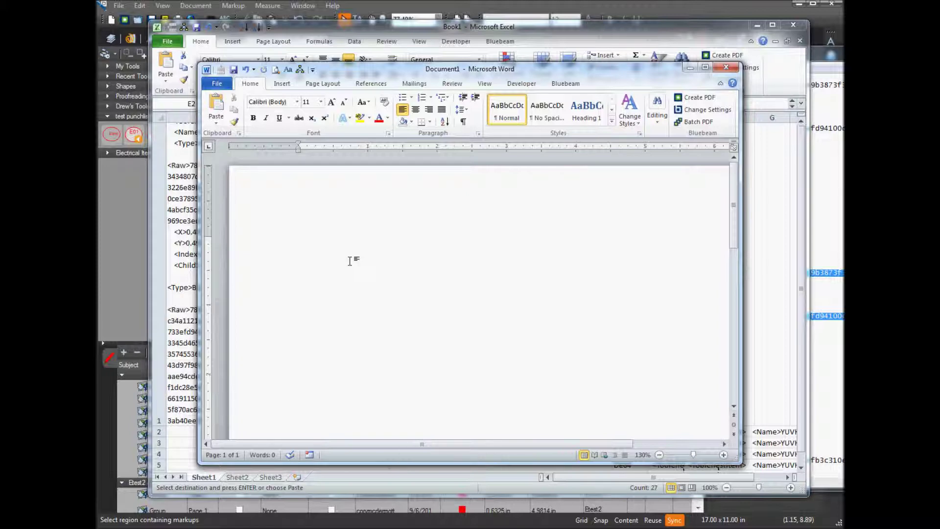
# Paste the 27 entries into Word, convert the table to plain text and copy it
pyautogui.hotkey('ctrl', 'v')
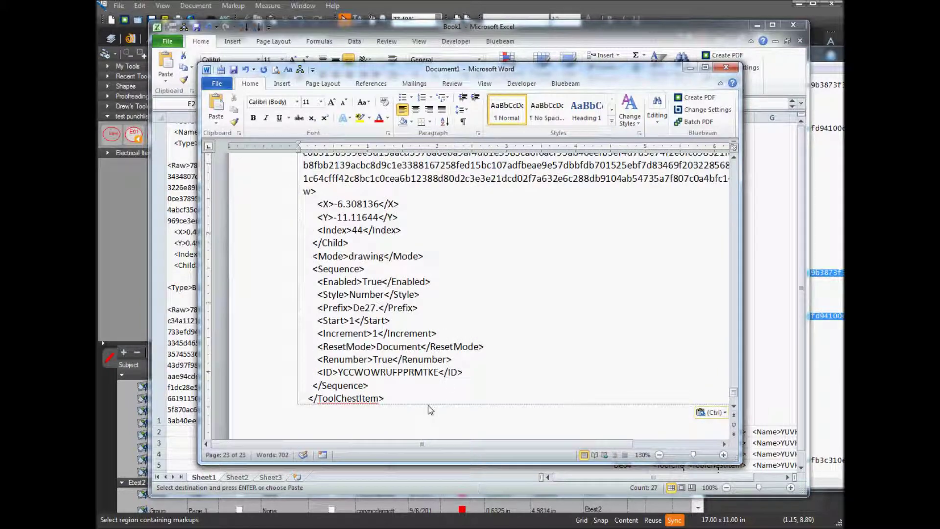
pyautogui.hotkey('ctrl', 'a')
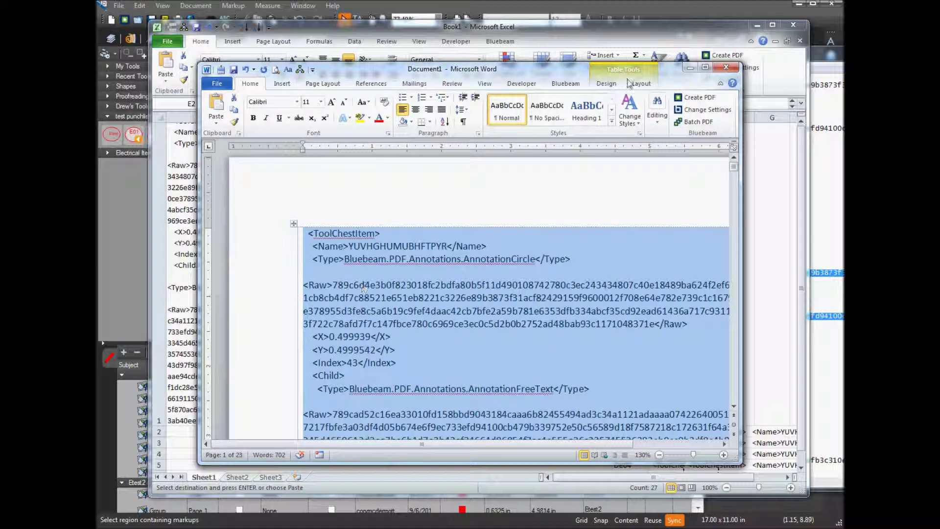
pyautogui.click(642, 84)
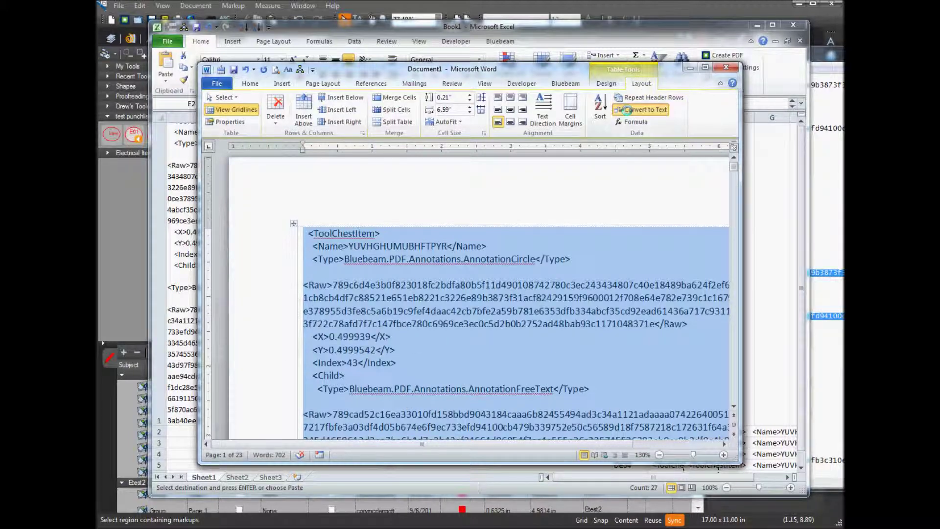
pyautogui.click(642, 109)
pyautogui.click(453, 302)
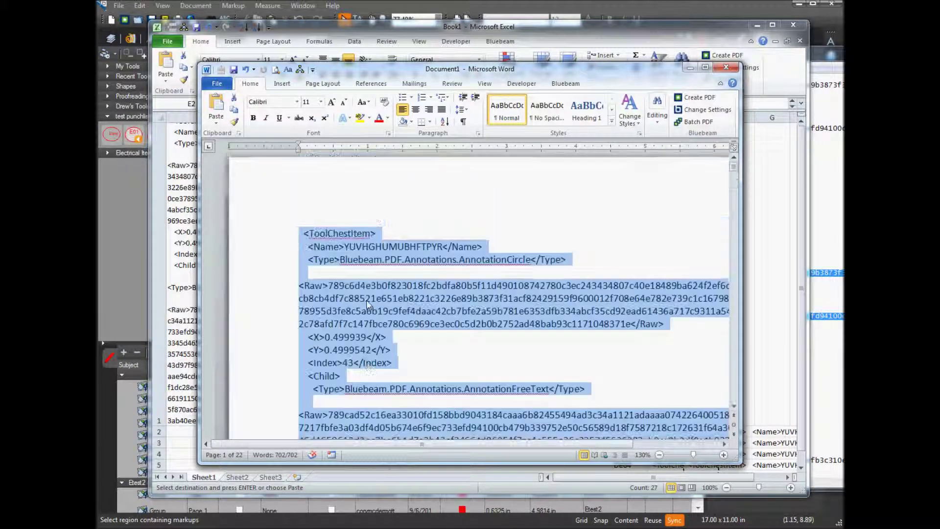
pyautogui.hotkey('ctrl', 'c')
pyautogui.hotkey('alt', 'Tab')
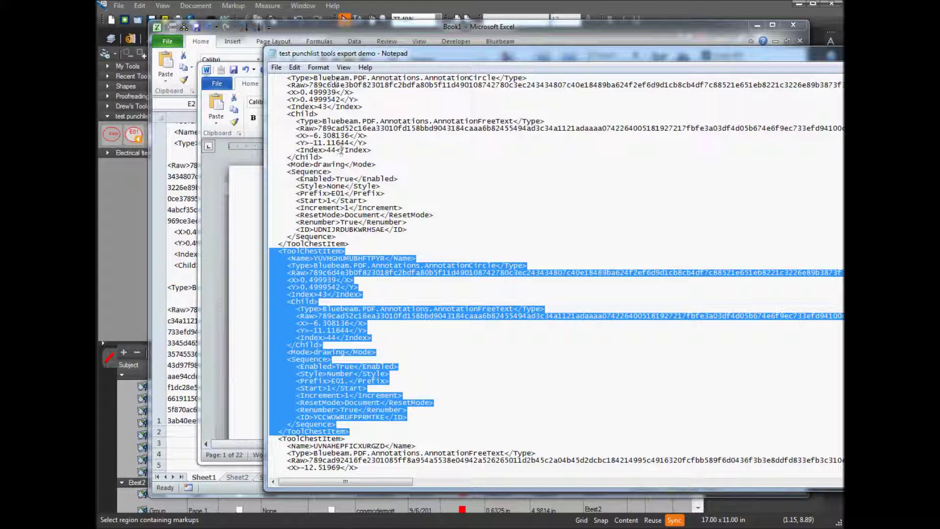
# Replace the existing ToolChestItem blocks with the pasted De01–De27 circle entries
pyautogui.scroll(7, 368, 353)
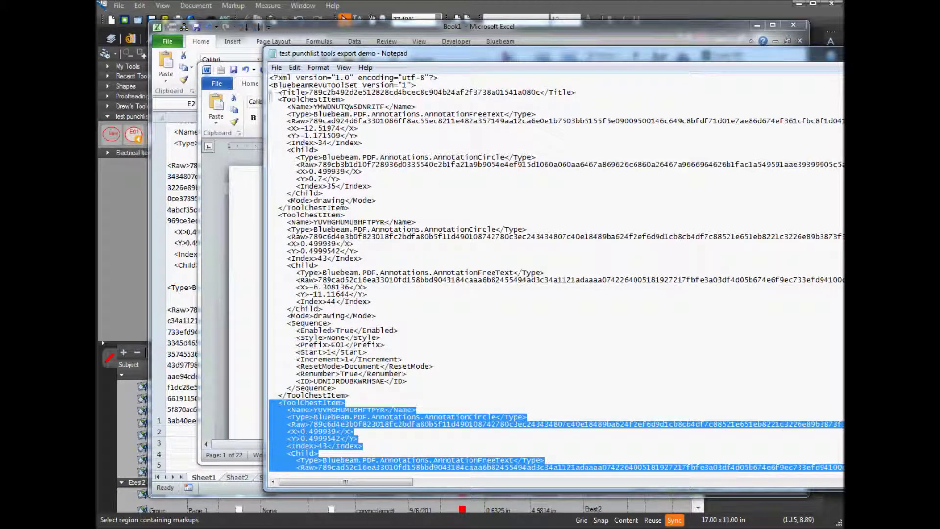
pyautogui.moveTo(271, 99)
pyautogui.mouseDown()
pyautogui.moveTo(331, 294)
pyautogui.moveTo(343, 468)
pyautogui.moveTo(387, 459)
pyautogui.mouseUp()
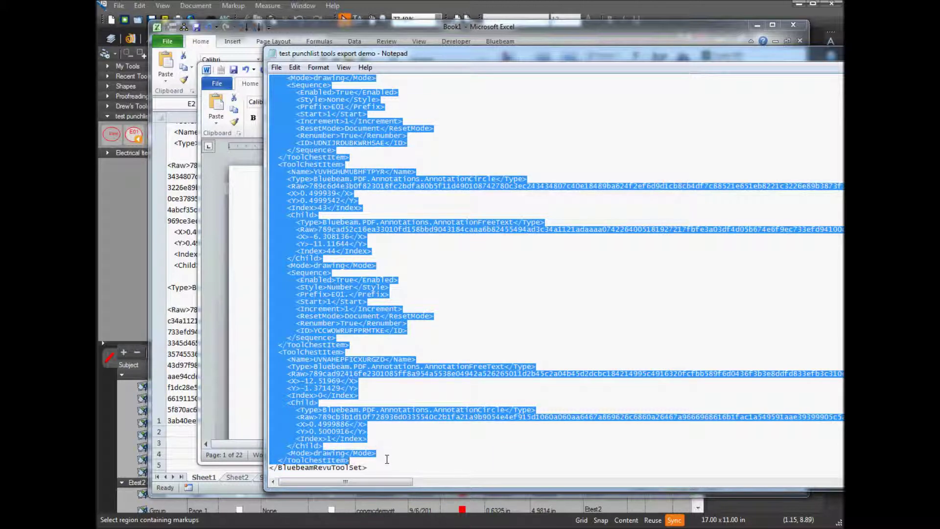
pyautogui.scroll(11, 401, 431)
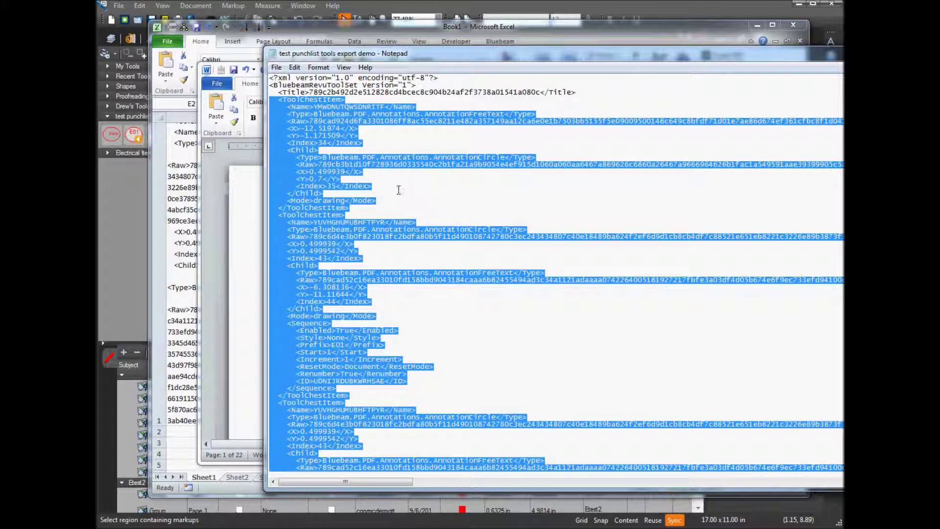
pyautogui.press('Delete')
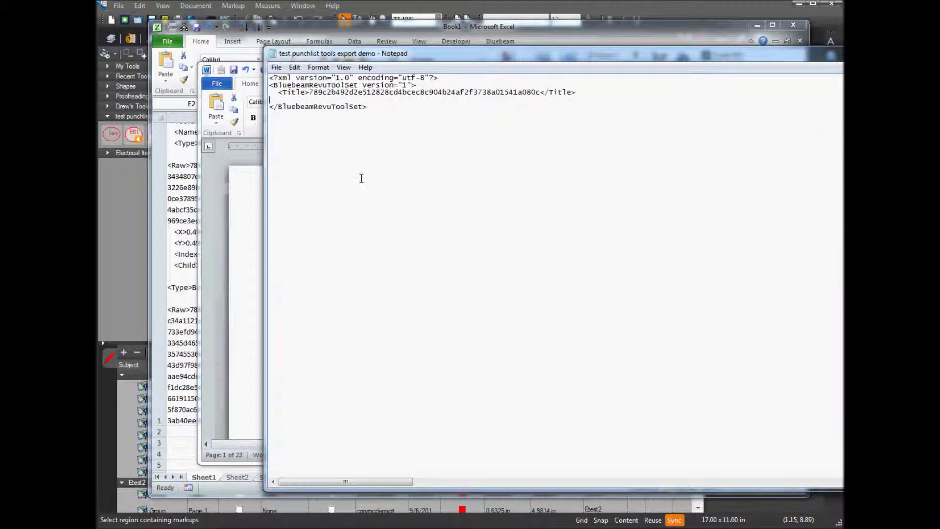
pyautogui.hotkey('ctrl', 'v')
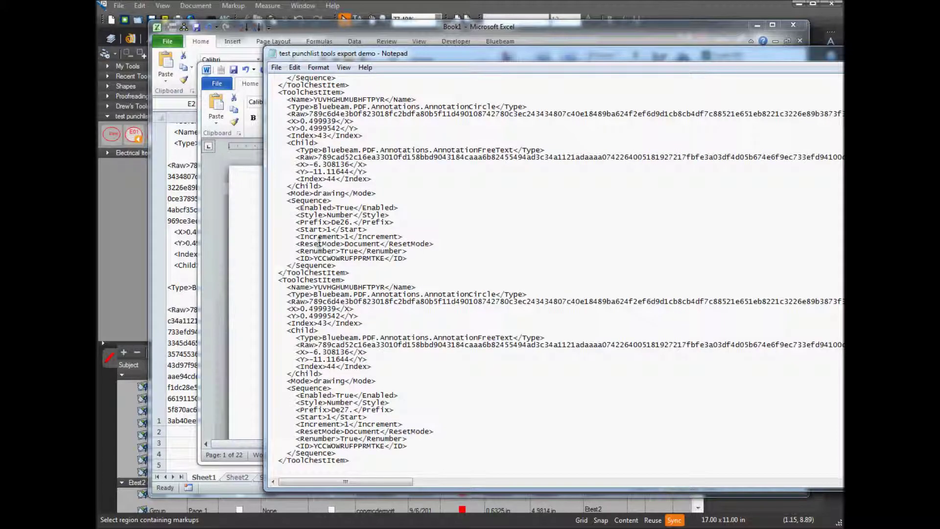
pyautogui.scroll(-5, 304, 269)
pyautogui.scroll(20, 336, 253)
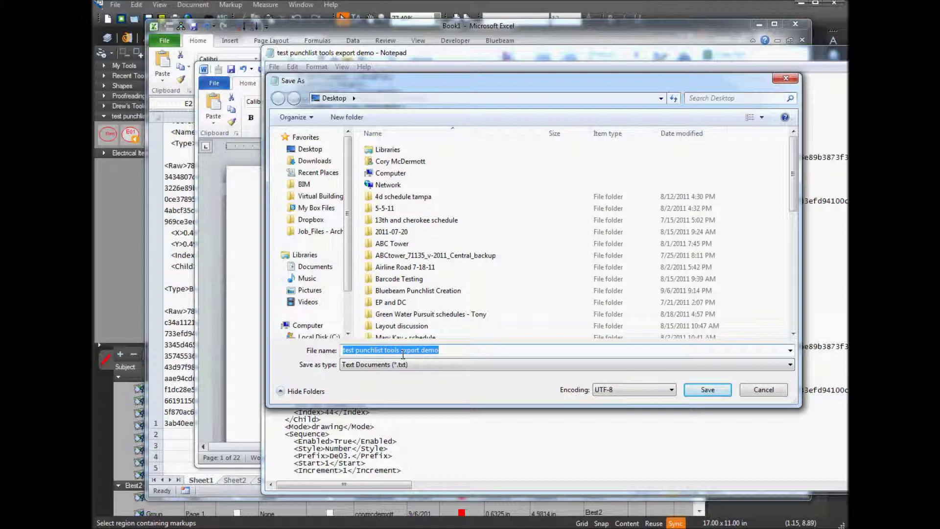
# Save the XML as 'test punchlist tools import demo.btx' with file type All Files
pyautogui.doubleClick(401, 352)
pyautogui.doubleClick(410, 351)
pyautogui.write('import')
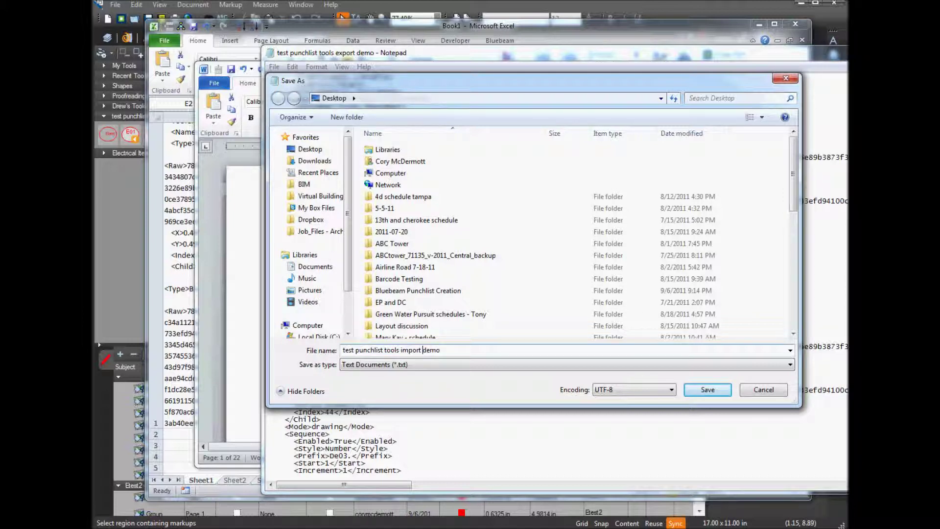
pyautogui.click(412, 366)
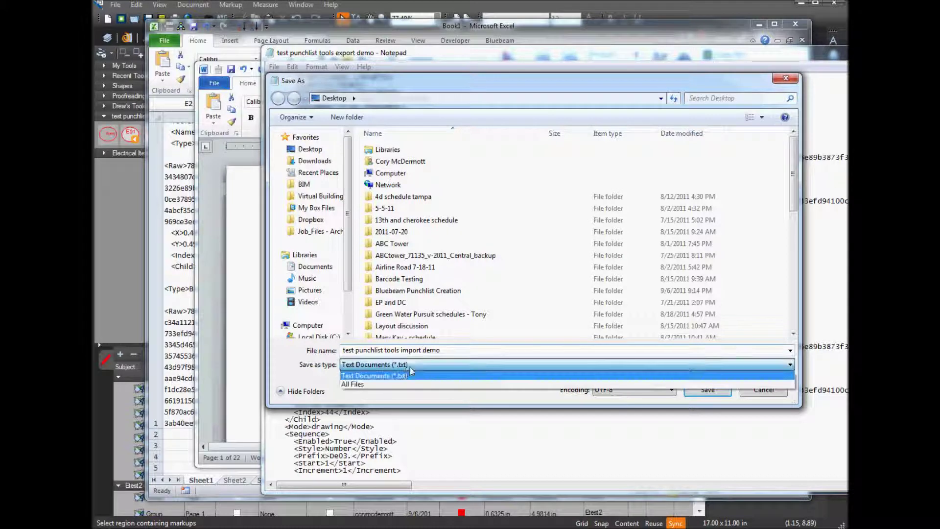
pyautogui.click(388, 388)
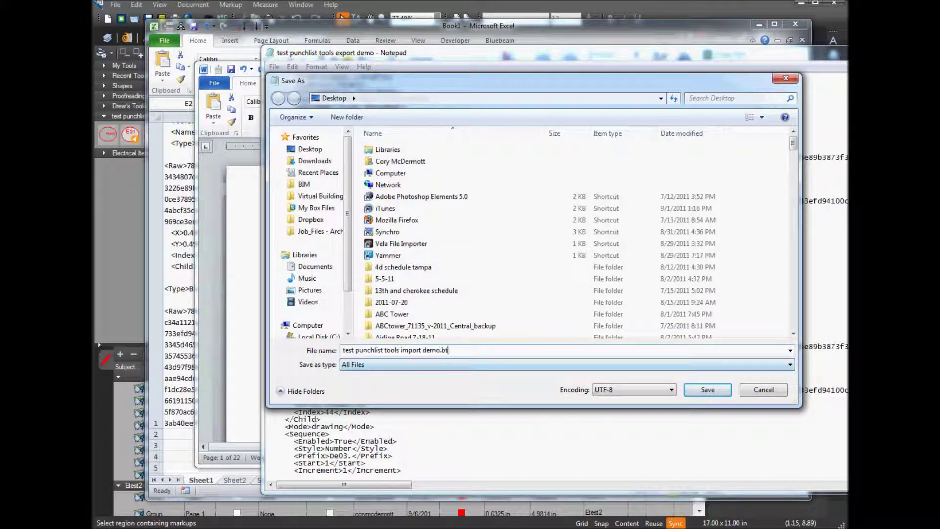
pyautogui.click(707, 390)
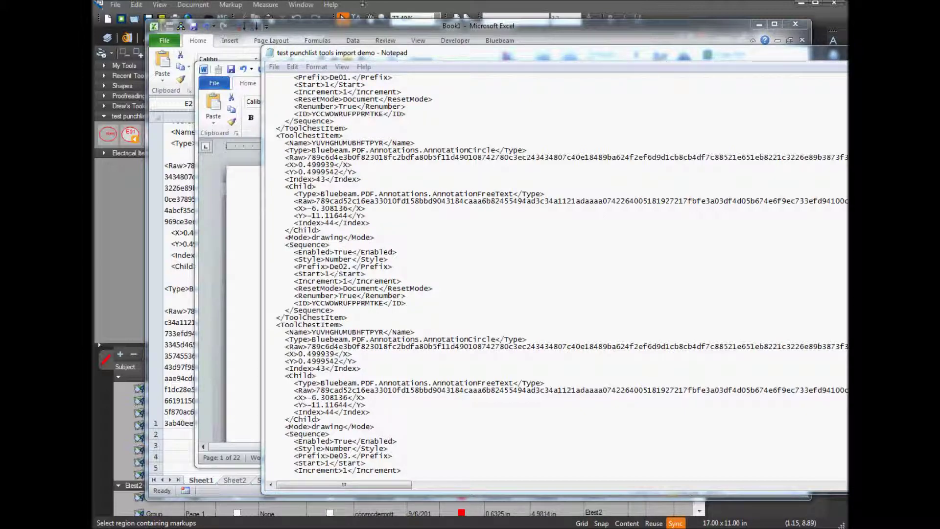
# Import the 'test punchlist tools import demo' tool set file through Manage Tool Sets
pyautogui.click(365, 6)
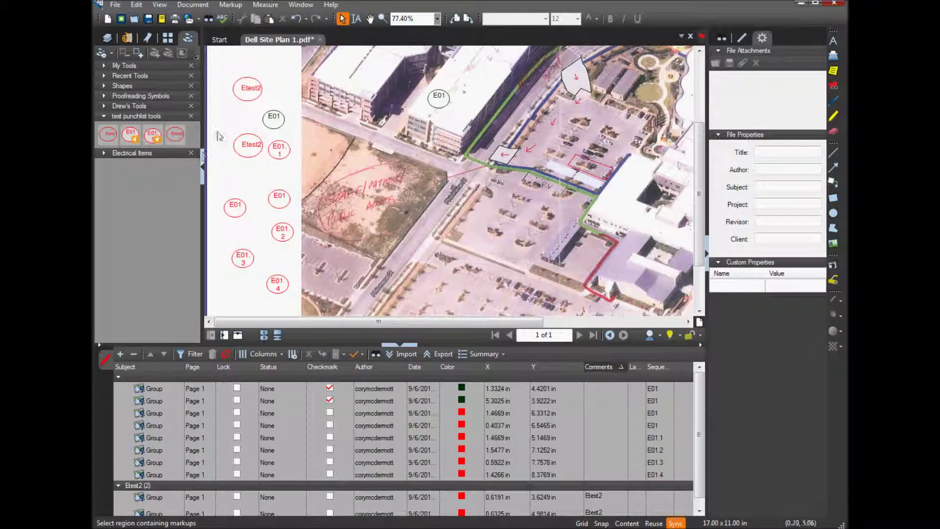
pyautogui.click(102, 53)
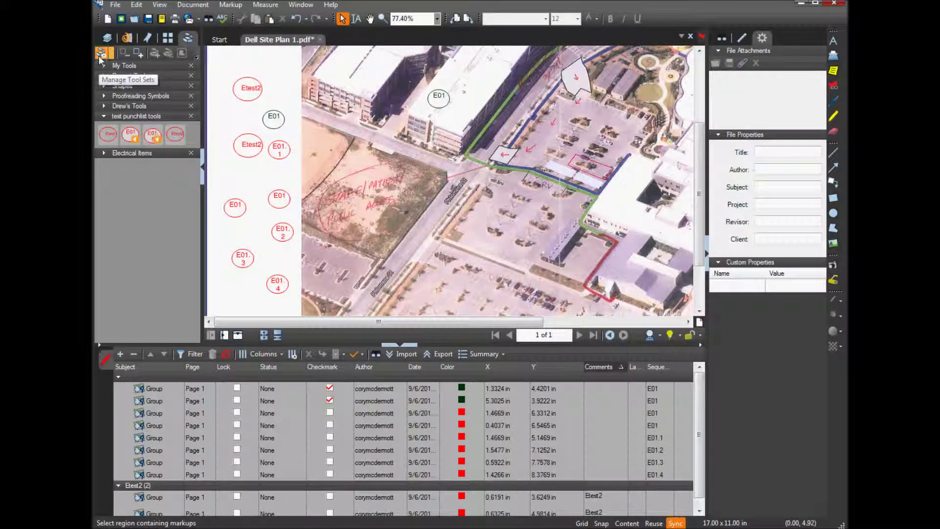
pyautogui.click(117, 80)
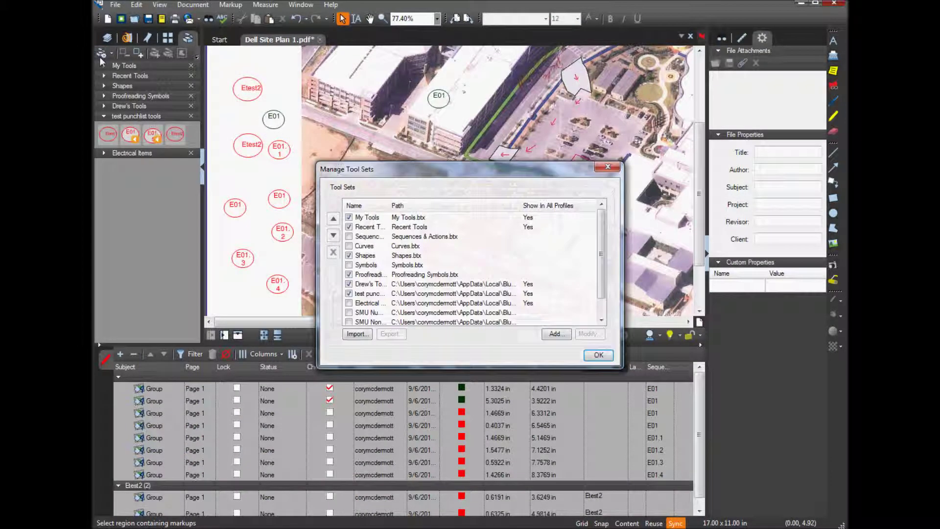
pyautogui.click(357, 333)
pyautogui.click(551, 290)
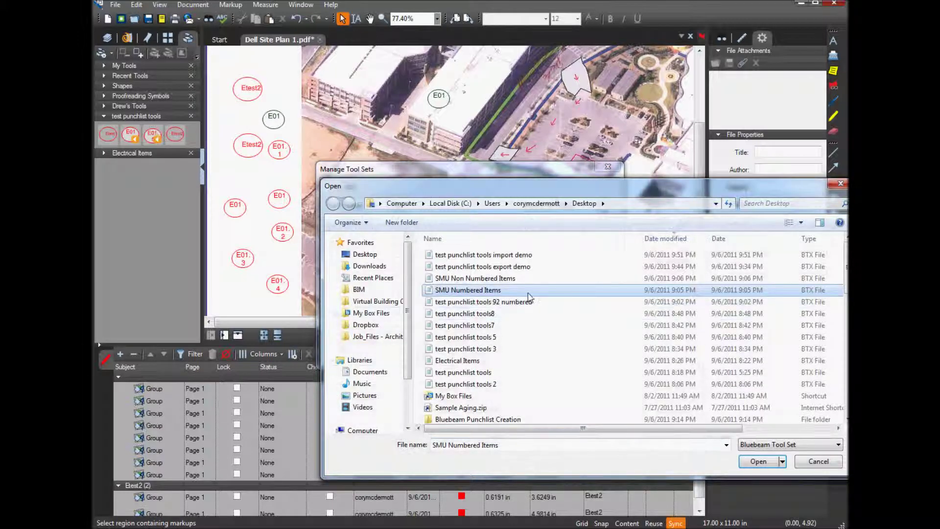
pyautogui.click(474, 256)
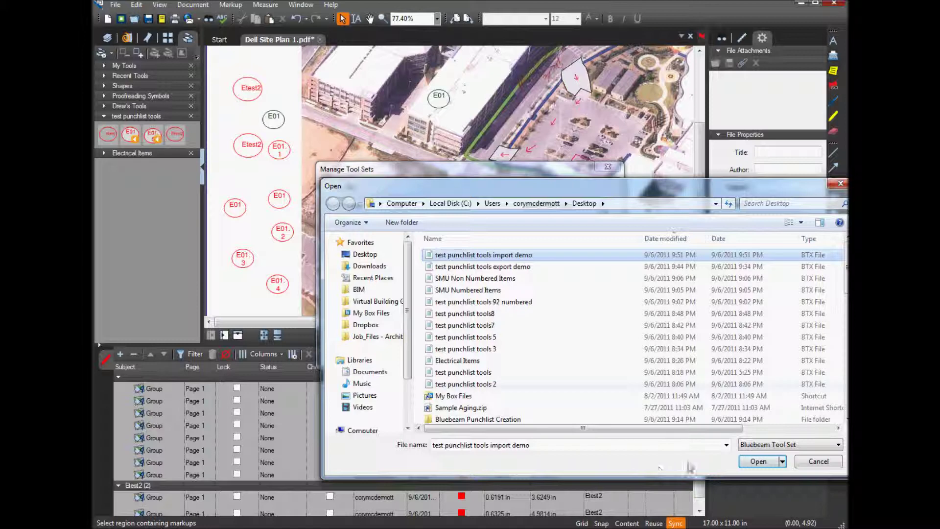
pyautogui.click(759, 462)
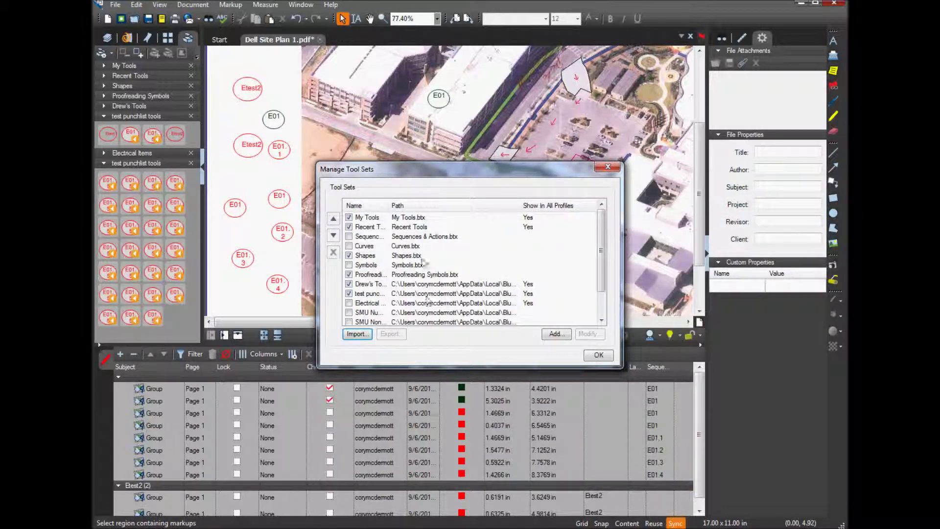
pyautogui.click(598, 354)
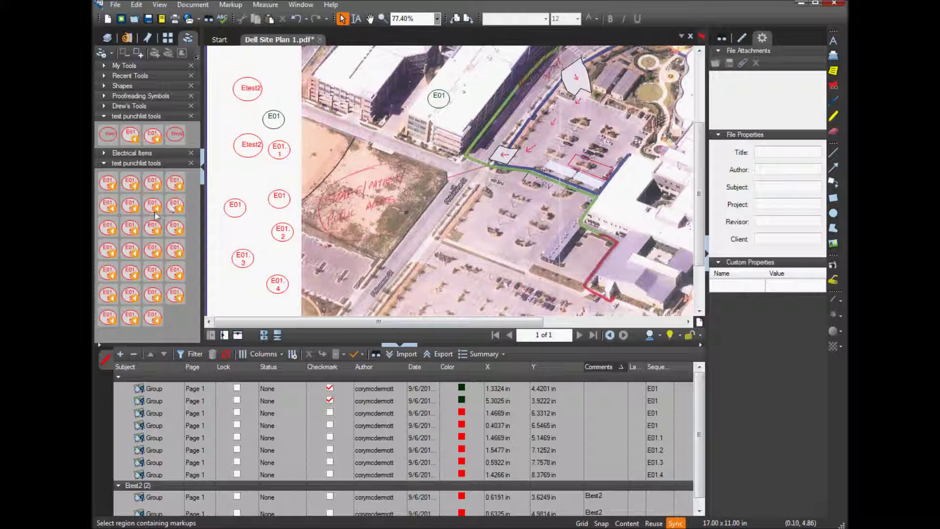
# Go from the start page back to the Dell Site Plan 1.pdf document
pyautogui.click(210, 42)
pyautogui.click(251, 40)
pyautogui.click(115, 5)
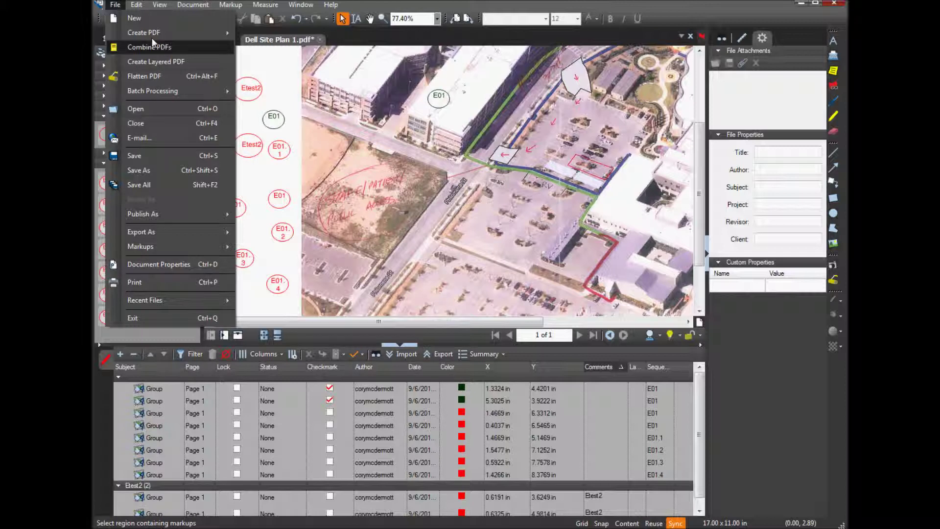
# Create a new 8.5x11 blank PDF and place six De01 circles, De01.1 through De01.6
pyautogui.click(147, 19)
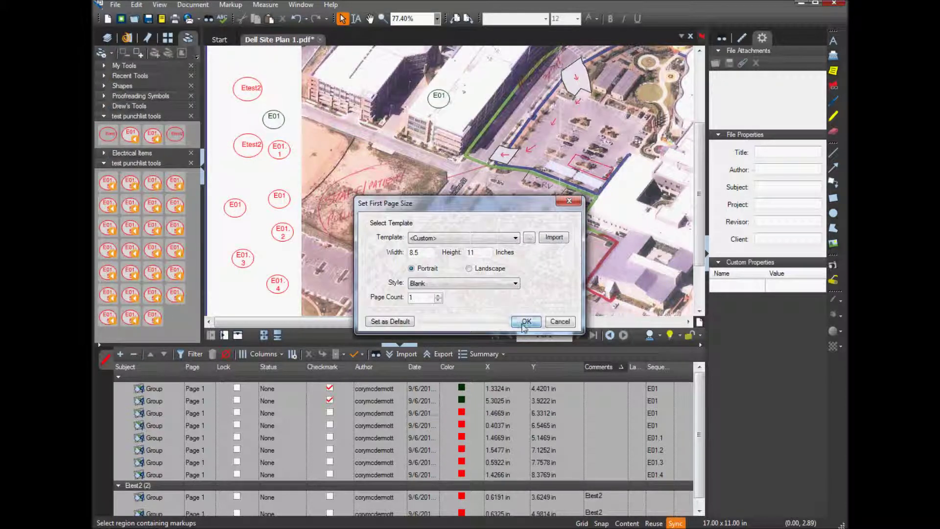
pyautogui.click(523, 317)
pyautogui.doubleClick(108, 183)
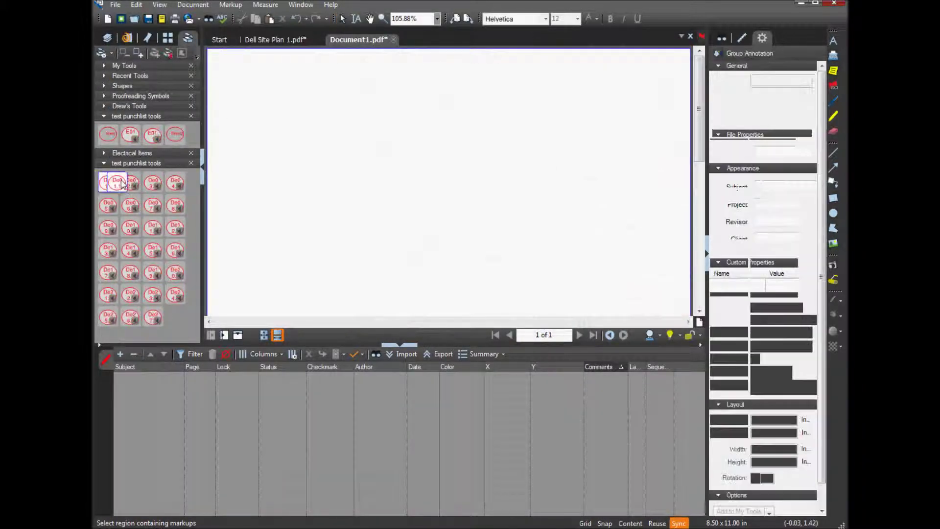
pyautogui.click(375, 117)
pyautogui.click(454, 124)
pyautogui.click(557, 134)
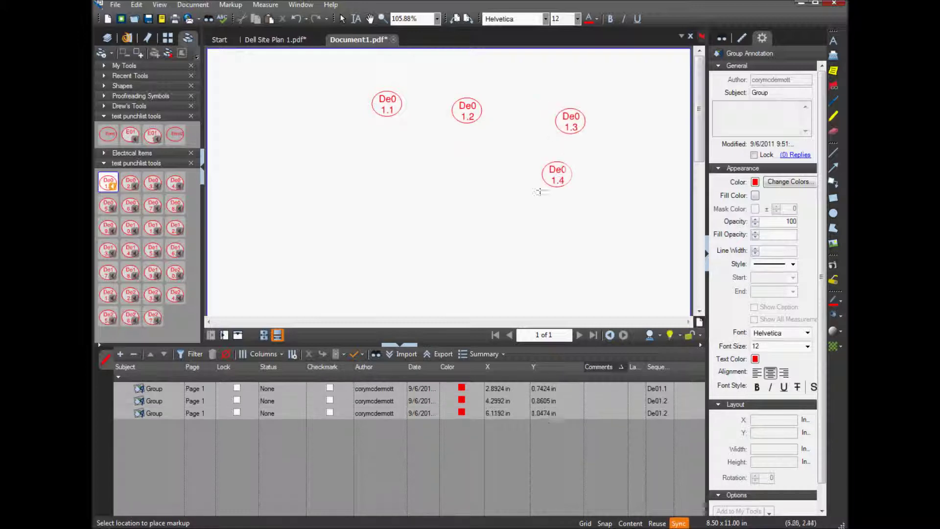
pyautogui.click(537, 194)
pyautogui.click(427, 173)
pyautogui.click(376, 176)
# Place two De04 numbered circles, De04.1 and De04.2, on the page
pyautogui.doubleClick(175, 182)
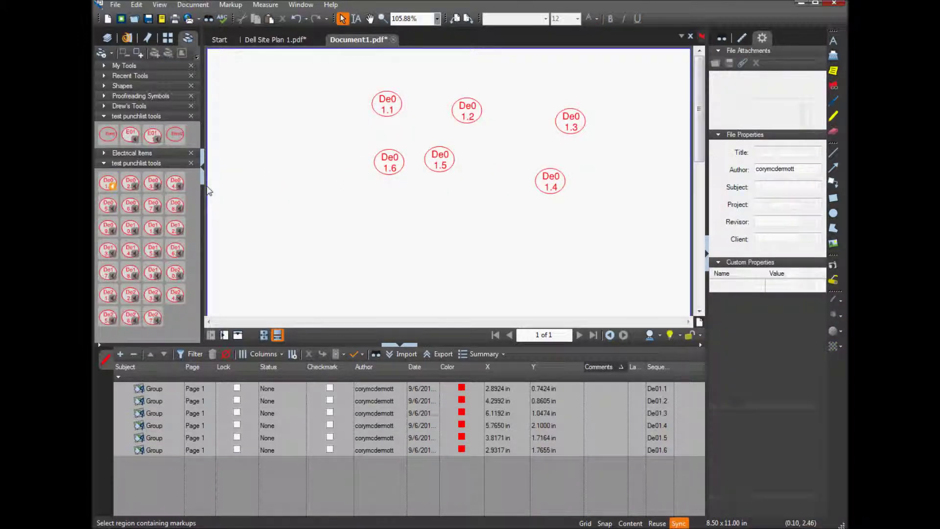
pyautogui.click(337, 202)
pyautogui.click(439, 242)
pyautogui.rightClick(360, 260)
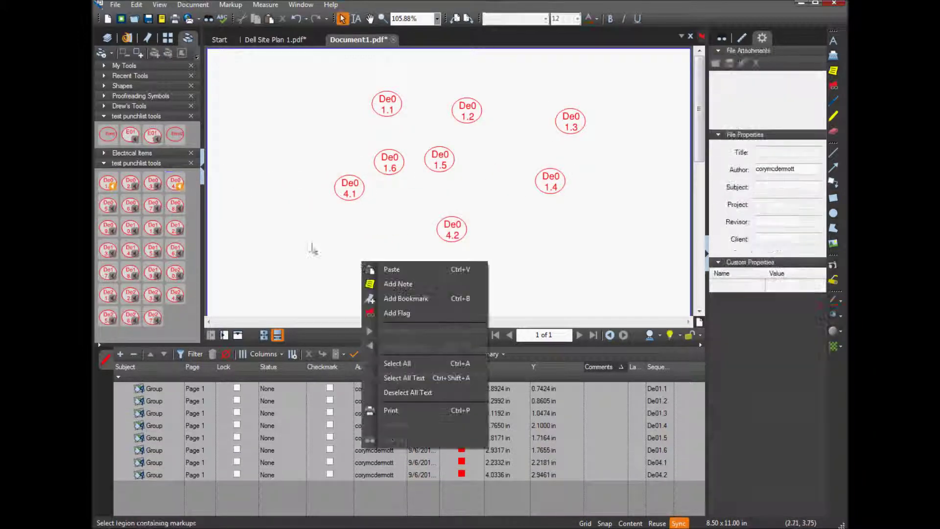
pyautogui.press('Escape')
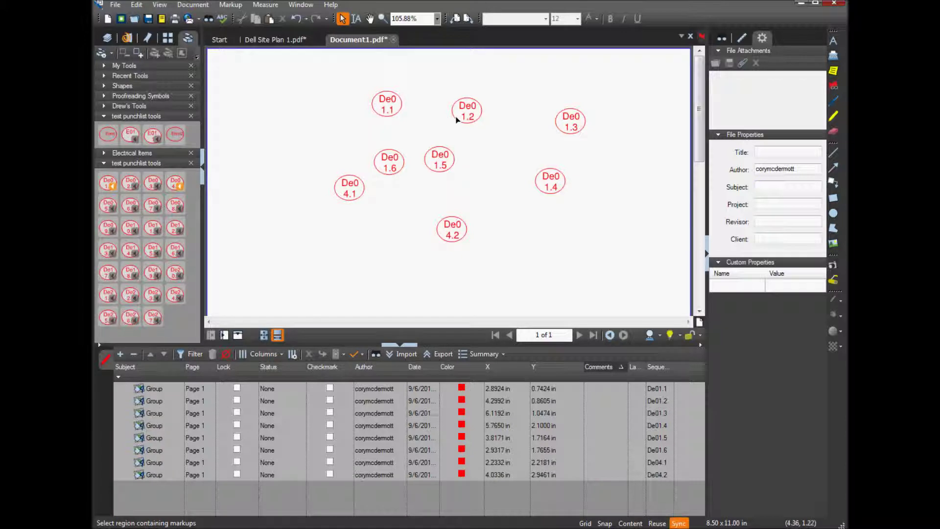
# Place three De27 numbered circles, De27.1 to De27.3, along the bottom of the page
pyautogui.click(153, 317)
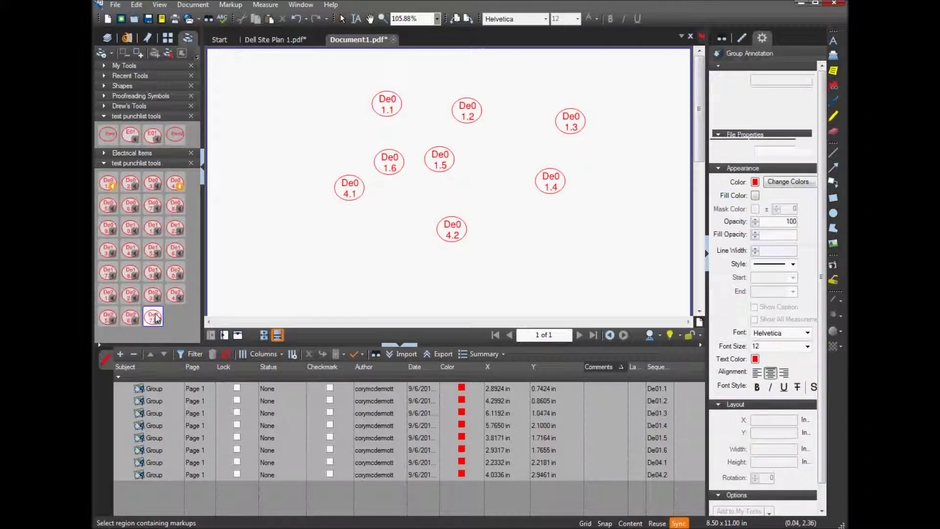
pyautogui.click(294, 279)
pyautogui.click(374, 278)
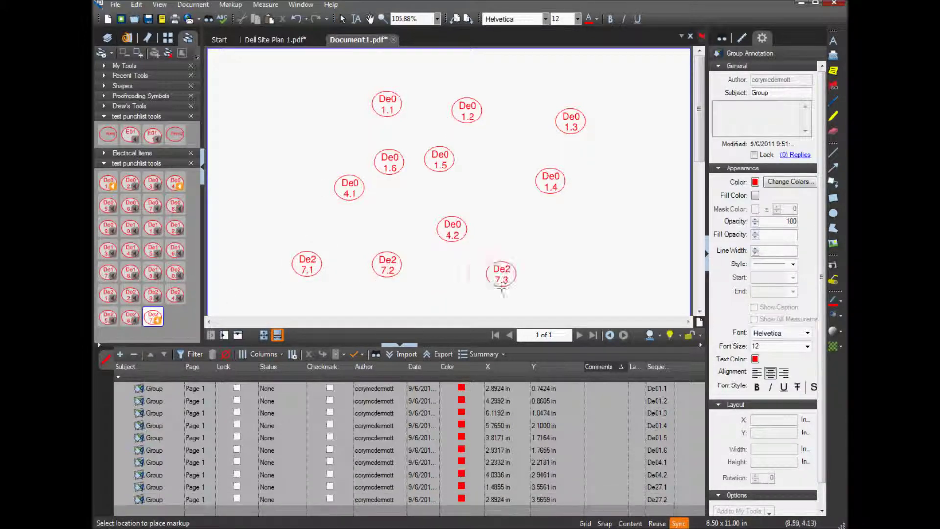
pyautogui.click(512, 289)
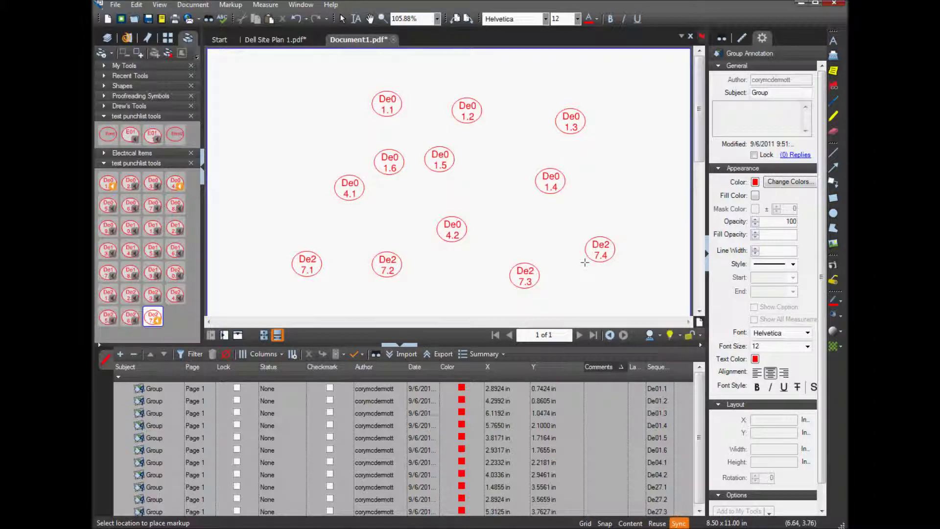
pyautogui.press('Escape')
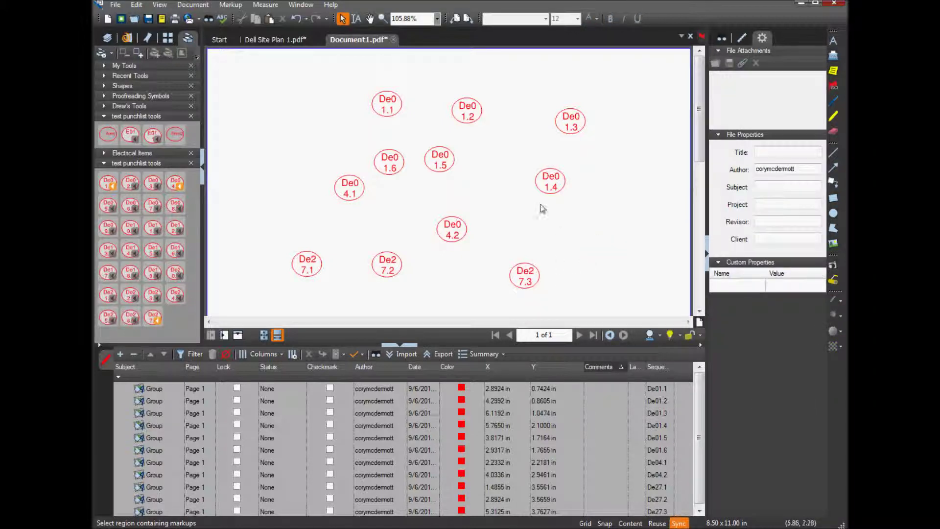